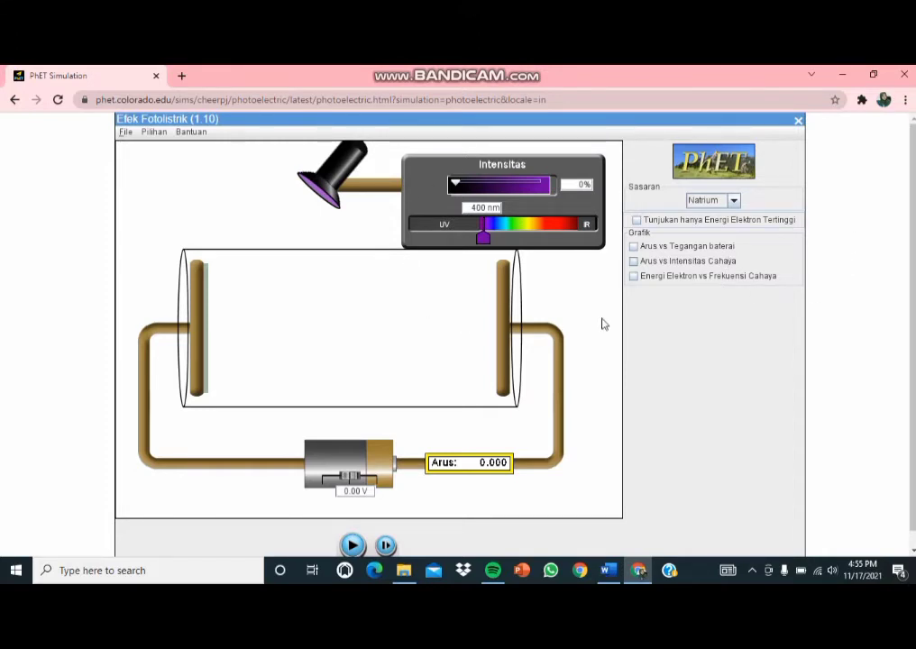
- Raise the light intensity of the lamp to 100%
{"action": "mouse_move", "coordinate": [378, 69]}
{"action": "mouse_move", "coordinate": [455, 184]}
{"action": "left_mouse_down"}
{"action": "mouse_move", "coordinate": [542, 184]}
{"action": "mouse_move", "coordinate": [456, 185]}
{"action": "left_mouse_up"}
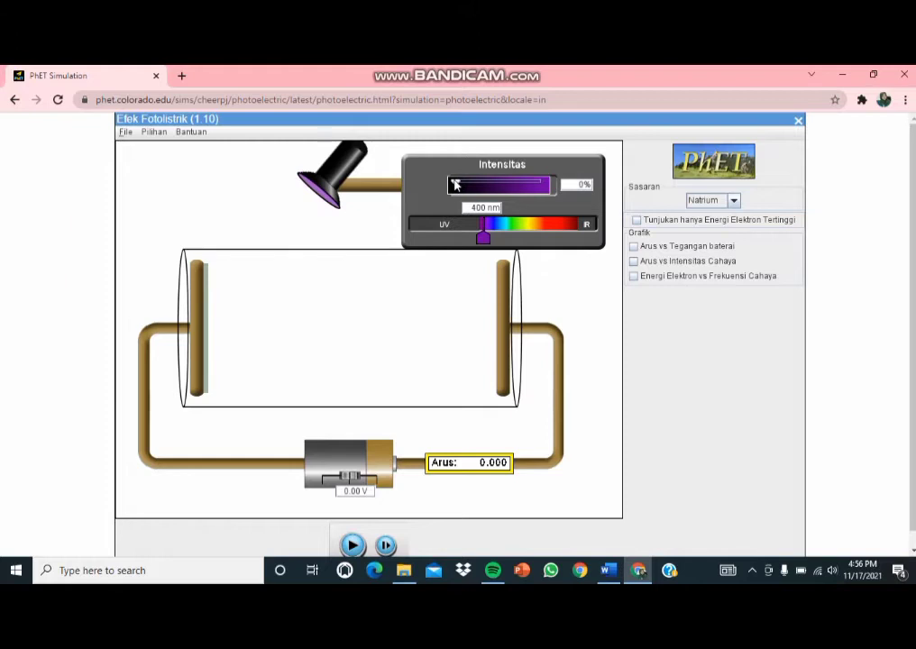
{"action": "left_click_drag", "start_coordinate": [455, 185], "coordinate": [578, 185]}
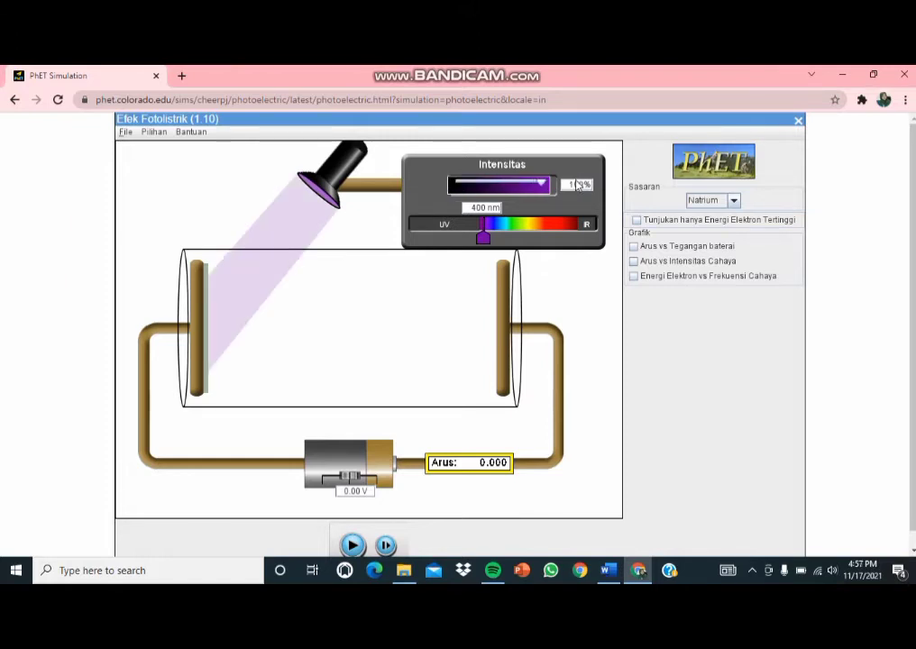
- Sweep the light wavelength up to 850 nm in the infrared and down to 100 nm in the ultraviolet
{"action": "mouse_move", "coordinate": [464, 79]}
{"action": "left_click_drag", "start_coordinate": [482, 234], "coordinate": [643, 239]}
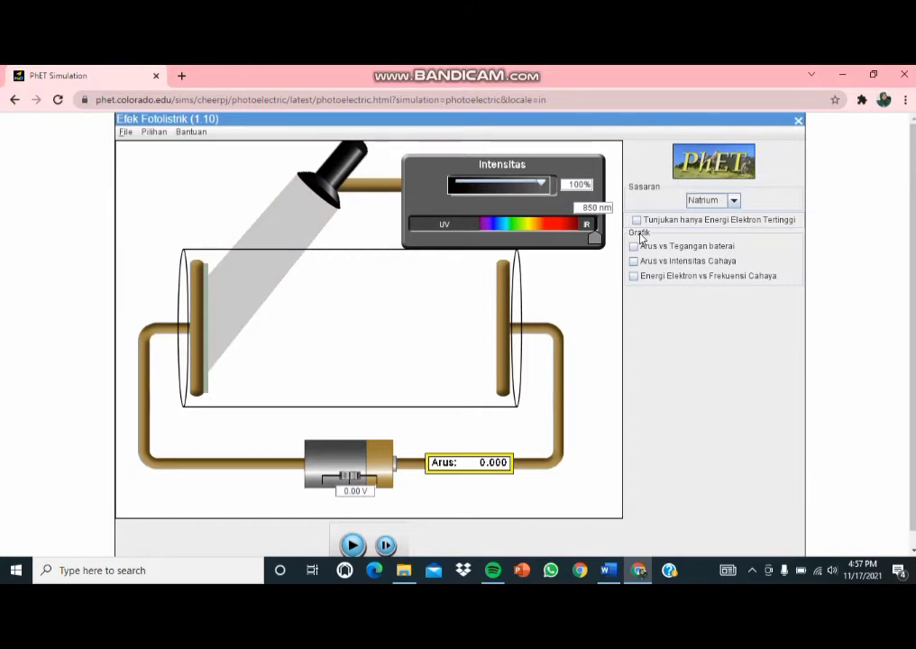
{"action": "left_click_drag", "start_coordinate": [594, 237], "coordinate": [396, 241]}
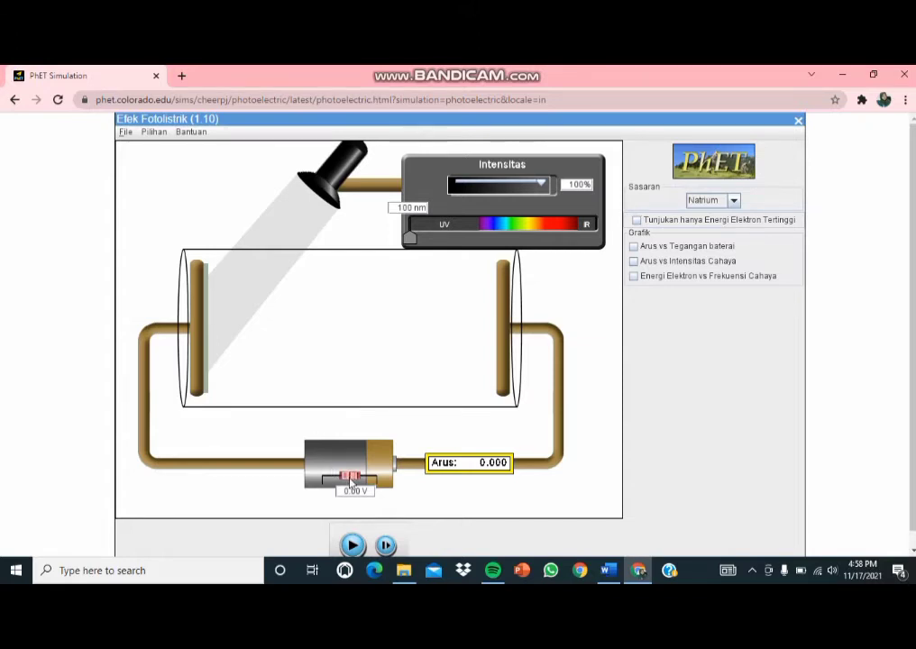
- Set the battery voltage to -8.00 V and look through the available target materials
{"action": "left_click_drag", "start_coordinate": [351, 482], "coordinate": [307, 486]}
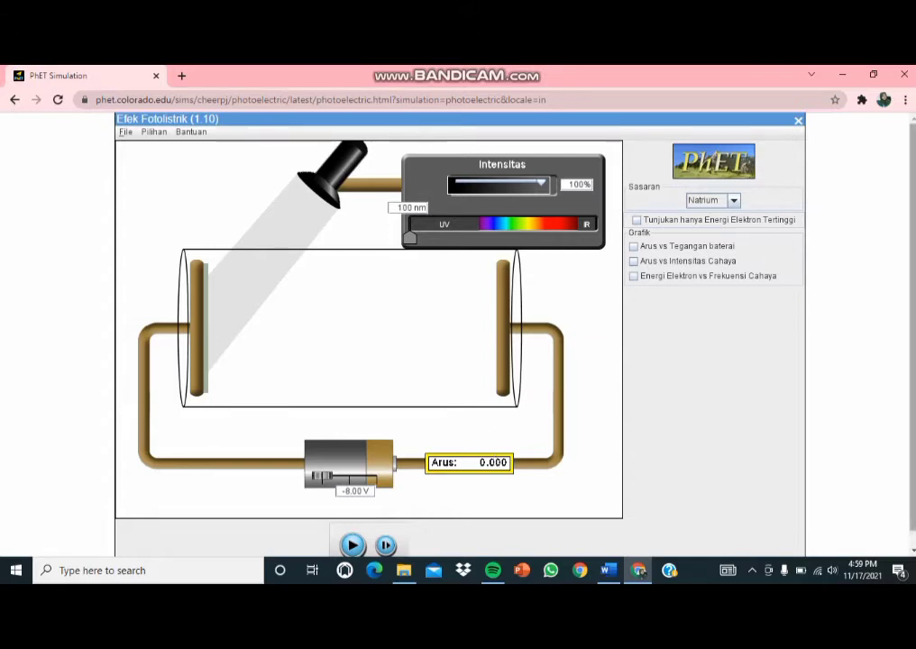
{"action": "left_click", "coordinate": [733, 202]}
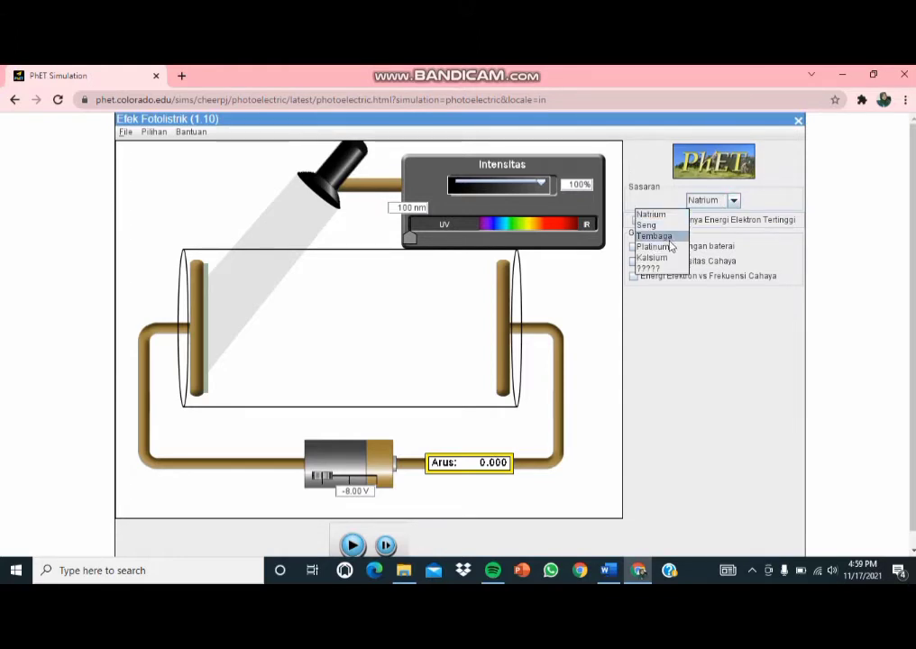
{"action": "left_click", "coordinate": [734, 200]}
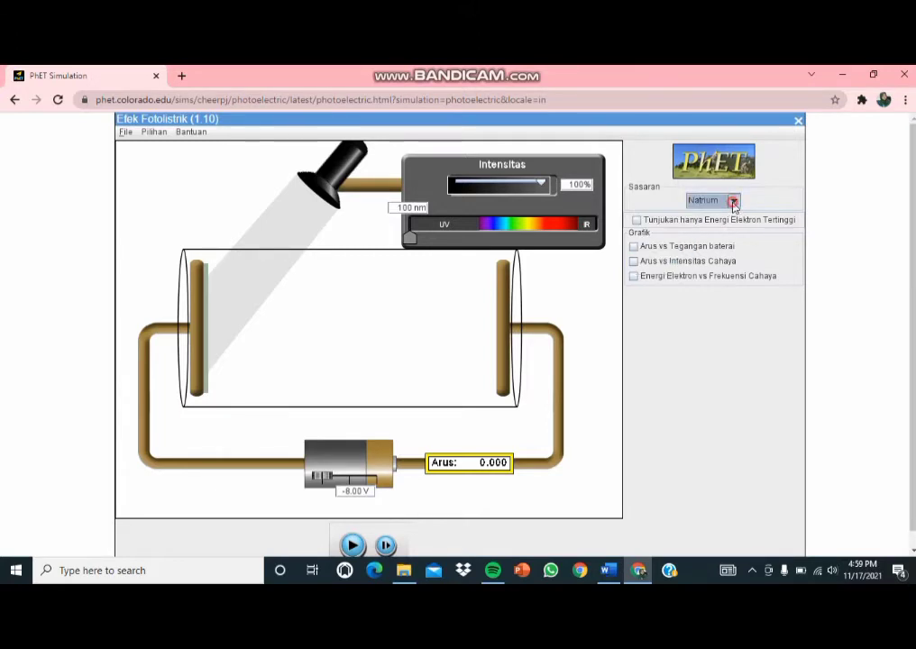
- Show the graphs of current vs battery voltage, current vs light intensity and electron energy vs light frequency, and hide all three again
{"action": "left_click", "coordinate": [634, 248]}
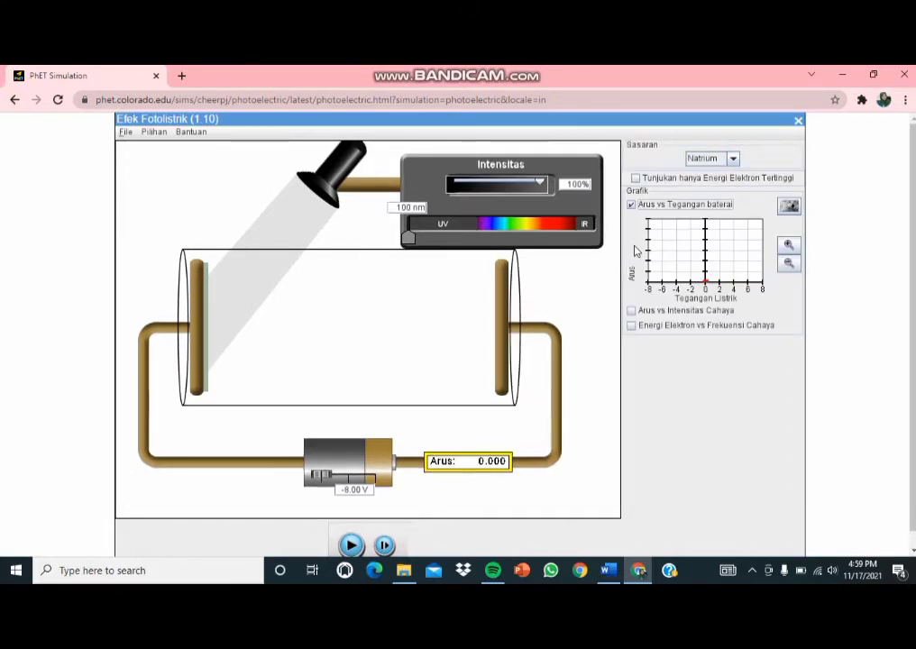
{"action": "left_click", "coordinate": [635, 313]}
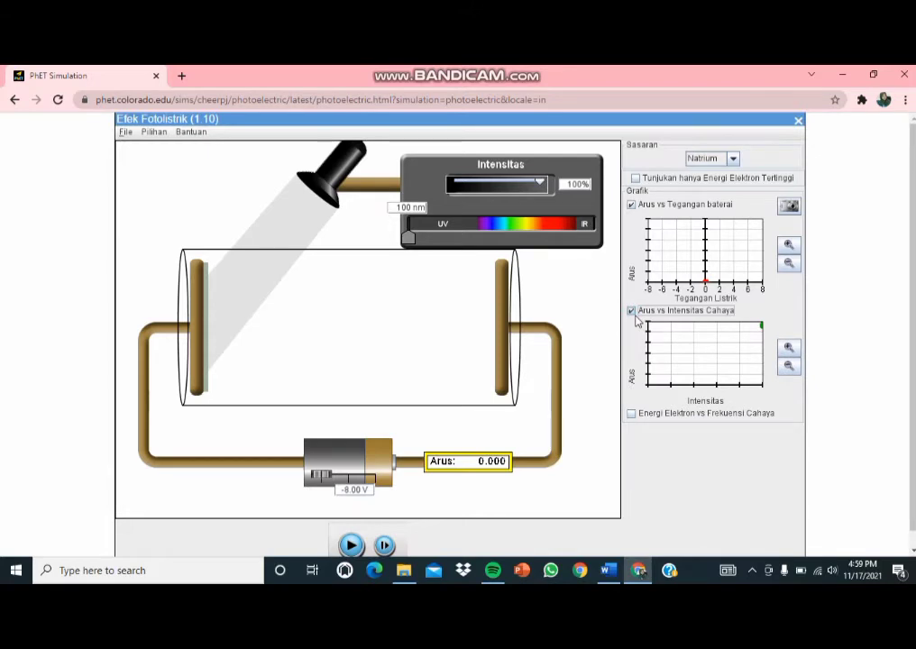
{"action": "left_click", "coordinate": [633, 414]}
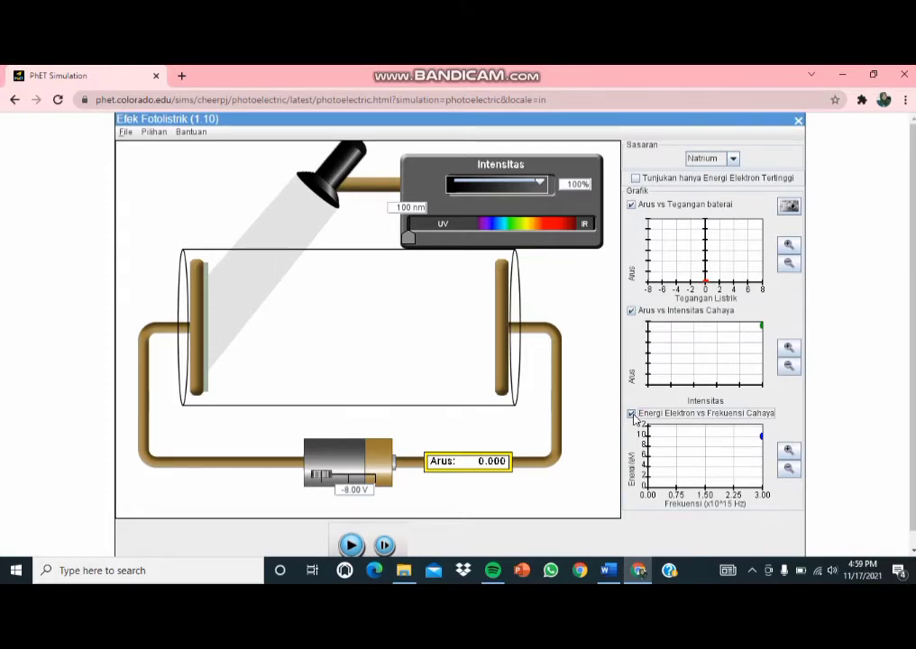
{"action": "left_click", "coordinate": [633, 414]}
{"action": "left_click", "coordinate": [632, 311]}
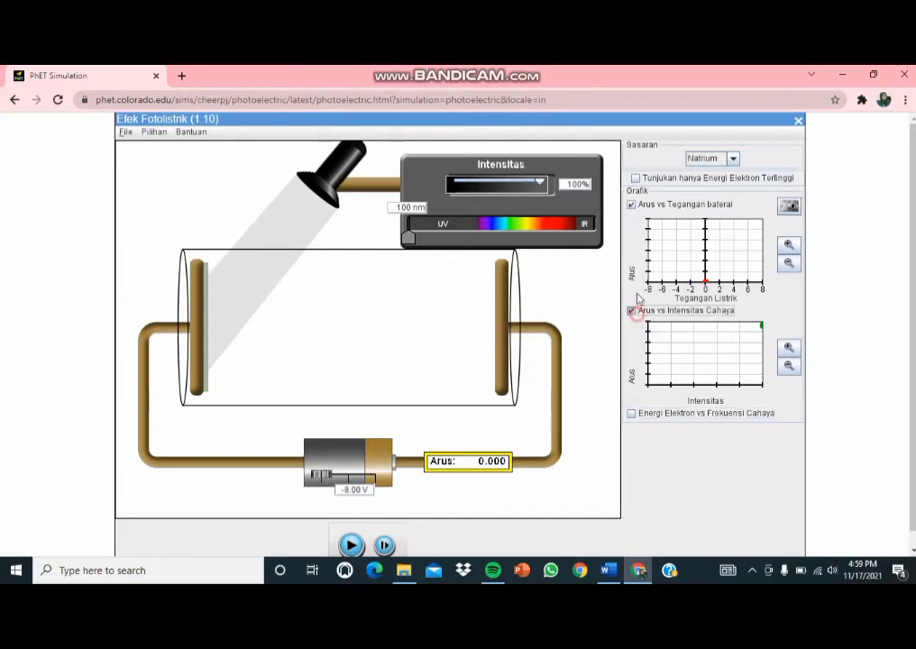
{"action": "left_click", "coordinate": [632, 205]}
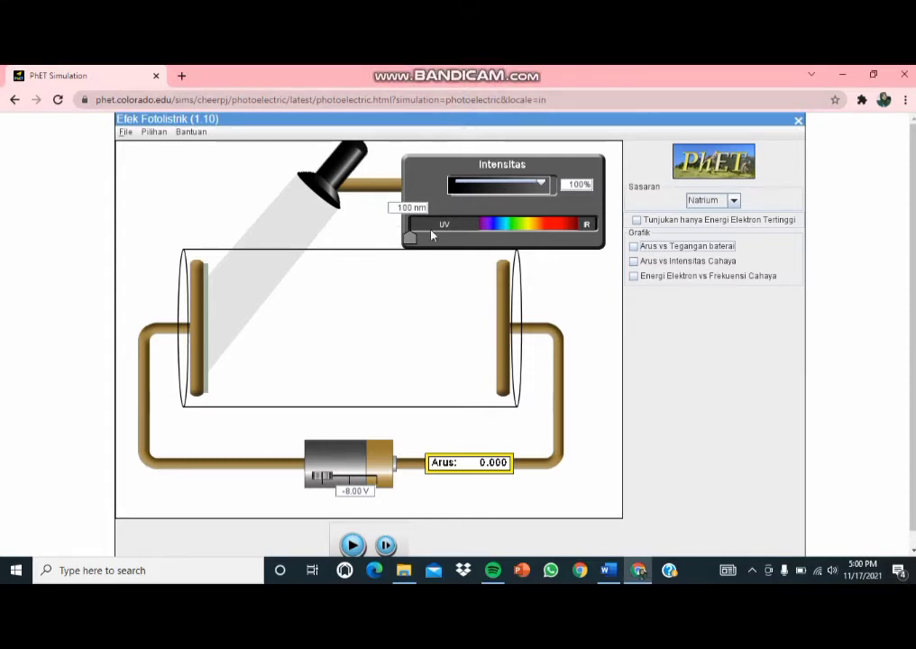
- Keep Natrium as the target material and set the light wavelength to 650 nm
{"action": "left_click", "coordinate": [732, 199]}
{"action": "left_click", "coordinate": [686, 214]}
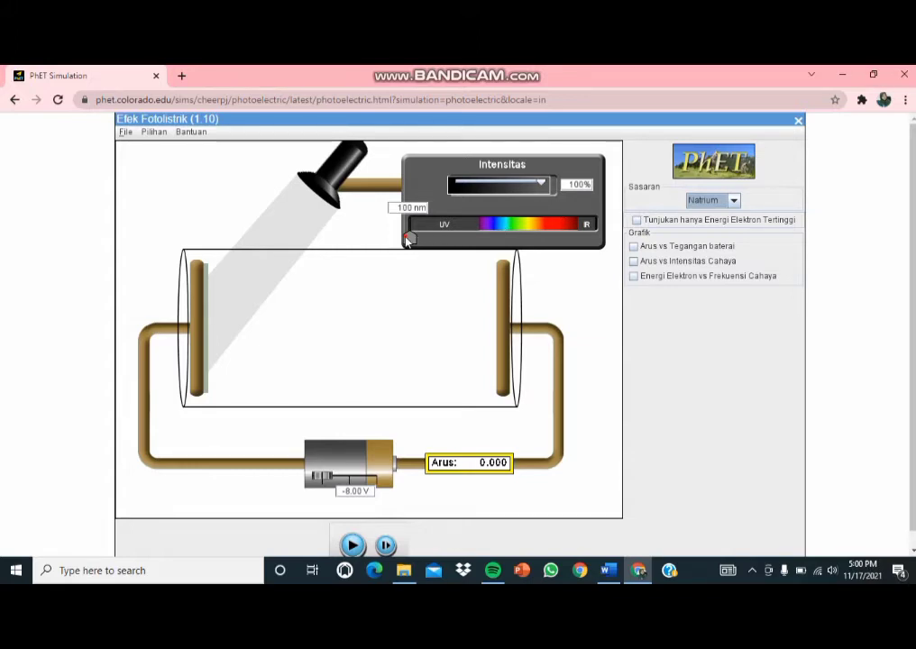
{"action": "left_click_drag", "start_coordinate": [407, 239], "coordinate": [550, 212]}
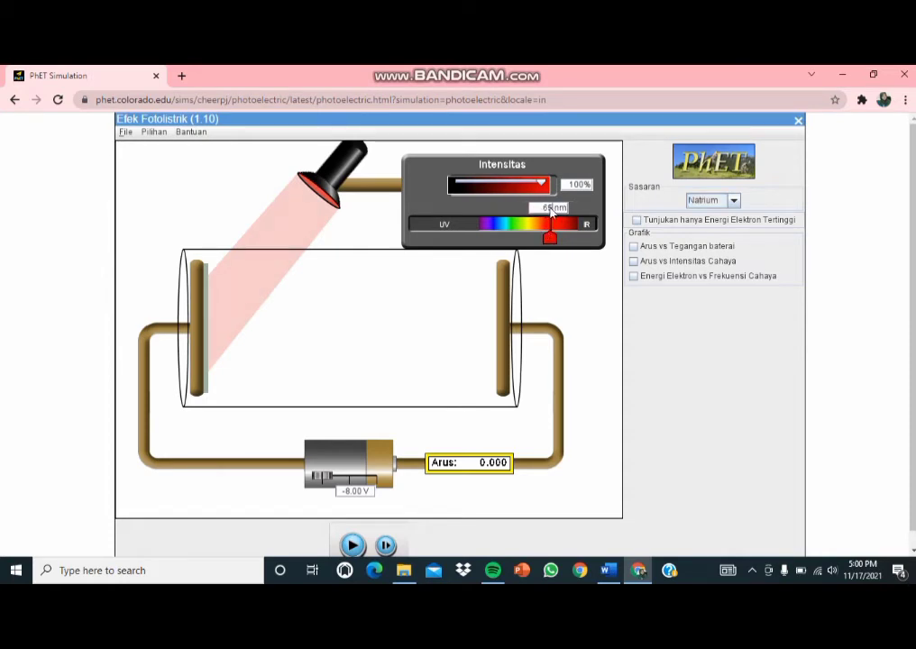
{"action": "type", "text": "650"}
{"action": "key", "text": "Return"}
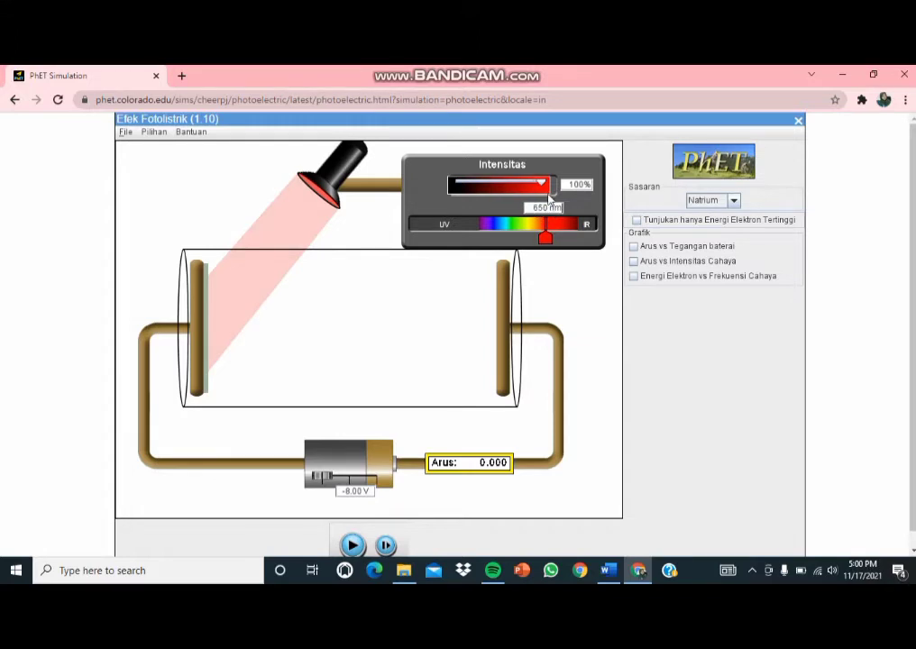
- Set the battery voltage to 0.00 V
{"action": "left_click", "coordinate": [344, 491]}
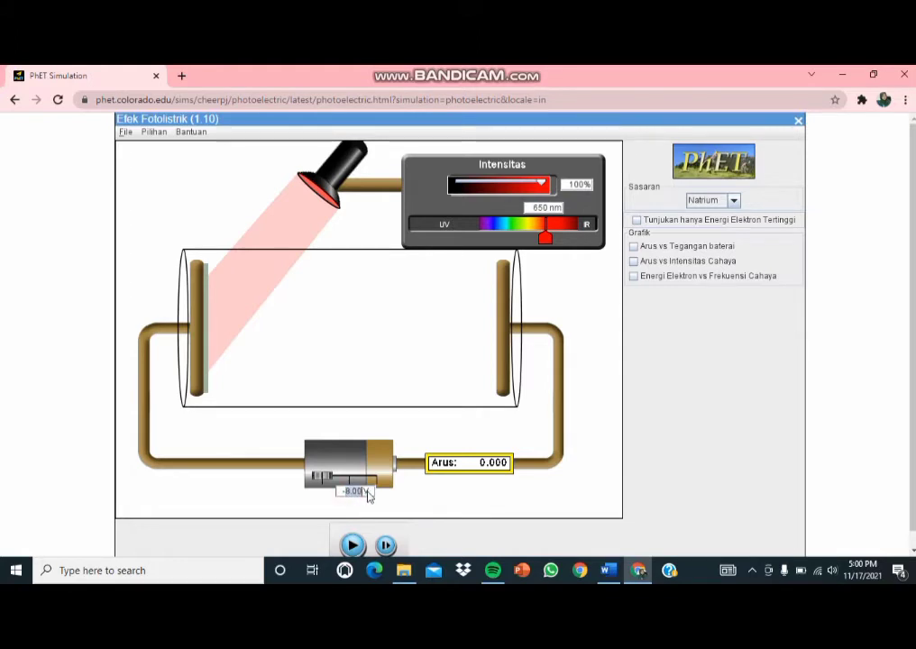
{"action": "left_click", "coordinate": [324, 476]}
{"action": "left_click_drag", "start_coordinate": [345, 481], "coordinate": [350, 505]}
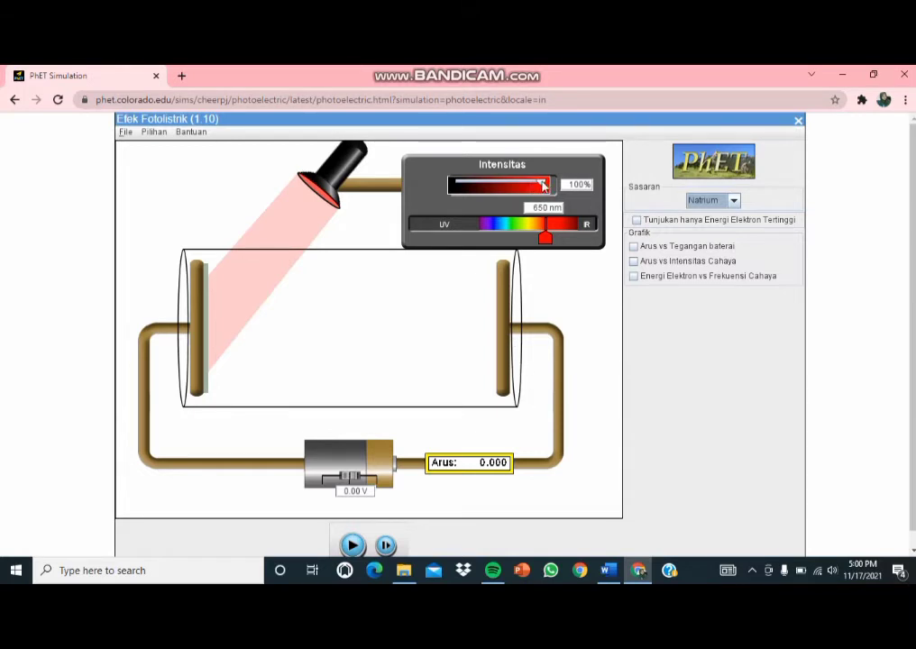
- Lower the intensity of the 650 nm light to 77% and to 0%, and restore it to 100%
{"action": "left_click_drag", "start_coordinate": [543, 185], "coordinate": [524, 186]}
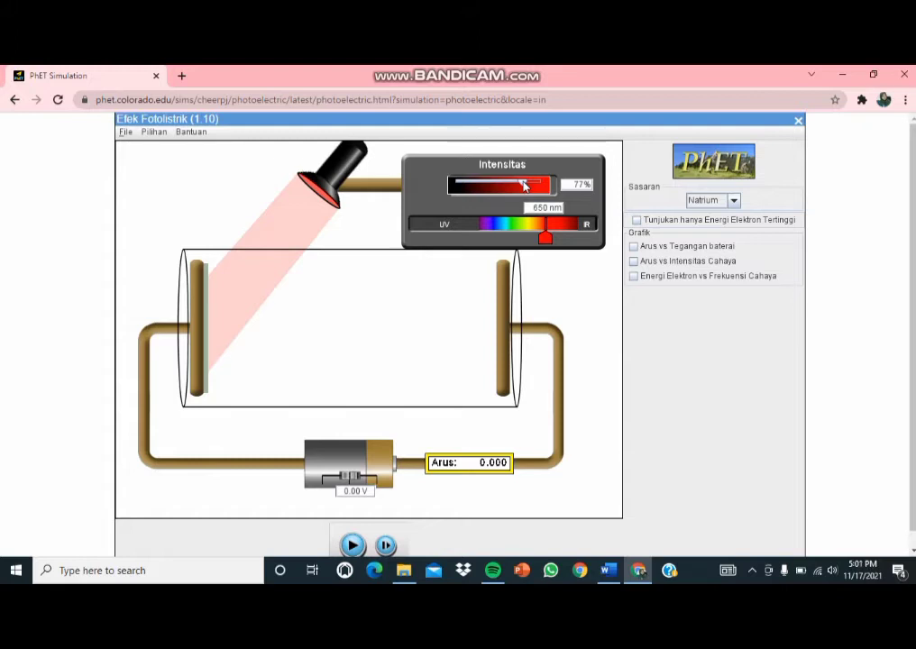
{"action": "mouse_move", "coordinate": [527, 81]}
{"action": "left_click_drag", "start_coordinate": [522, 183], "coordinate": [432, 188]}
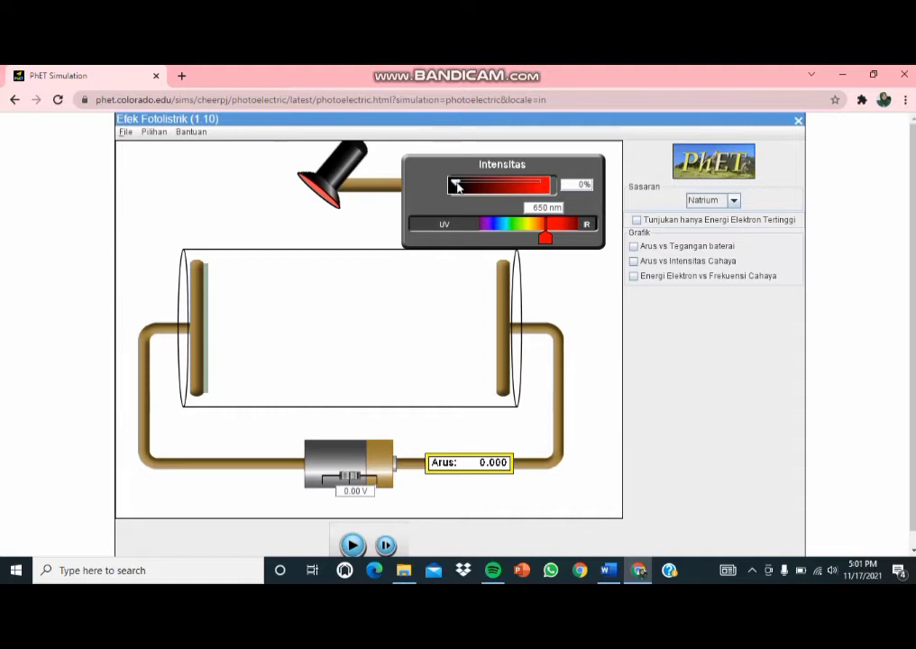
{"action": "left_click_drag", "start_coordinate": [457, 186], "coordinate": [550, 185]}
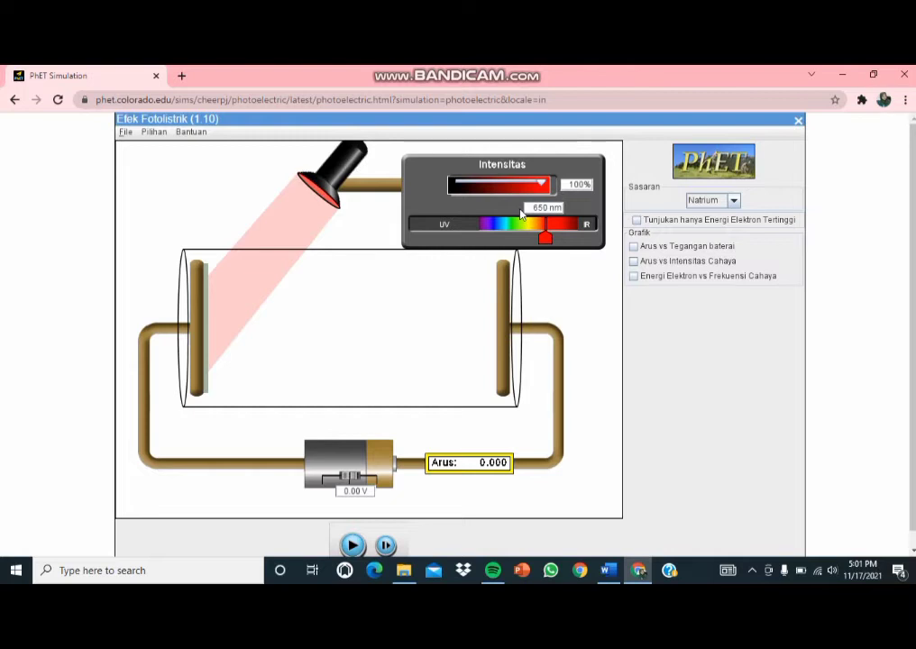
- Set the light wavelength to 350 nm
{"action": "mouse_move", "coordinate": [522, 79]}
{"action": "mouse_move", "coordinate": [436, 70]}
{"action": "double_click", "coordinate": [544, 209]}
{"action": "type", "text": "350"}
{"action": "key", "text": "Return"}
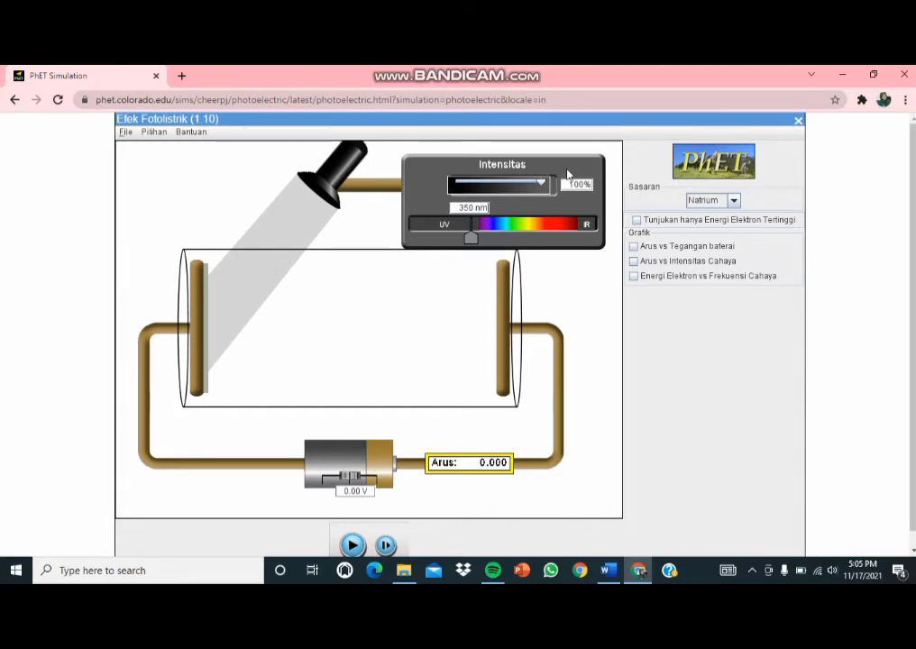
- Trace the Arus vs Intensitas Cahaya graph by running the simulation and raising the light intensity from 0% to 100%
{"action": "left_click", "coordinate": [634, 261]}
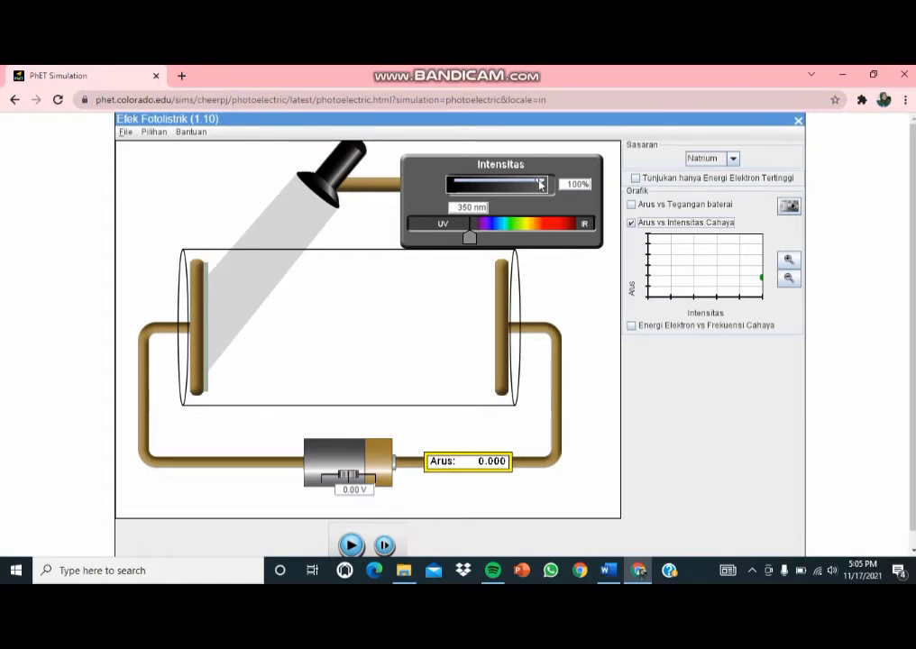
{"action": "left_click_drag", "start_coordinate": [540, 184], "coordinate": [451, 183]}
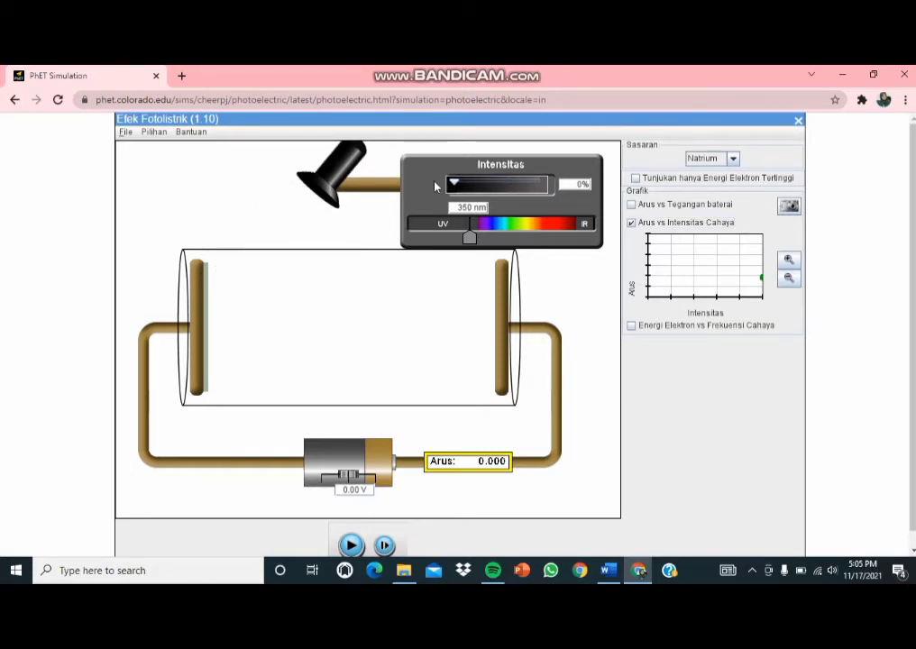
{"action": "left_click", "coordinate": [351, 546]}
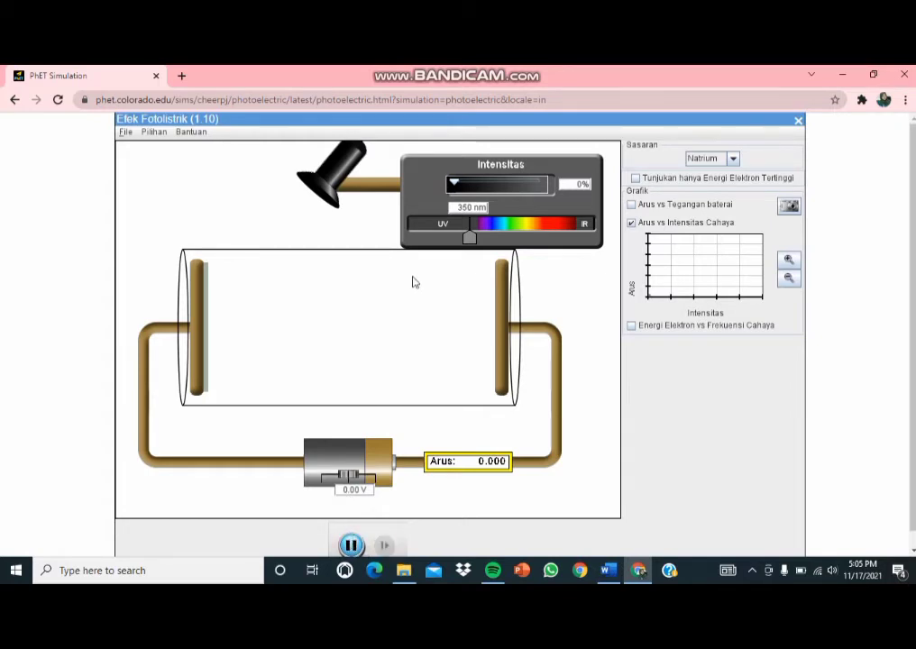
{"action": "mouse_move", "coordinate": [452, 183]}
{"action": "left_mouse_down"}
{"action": "mouse_move", "coordinate": [468, 184]}
{"action": "mouse_move", "coordinate": [441, 187]}
{"action": "left_mouse_up"}
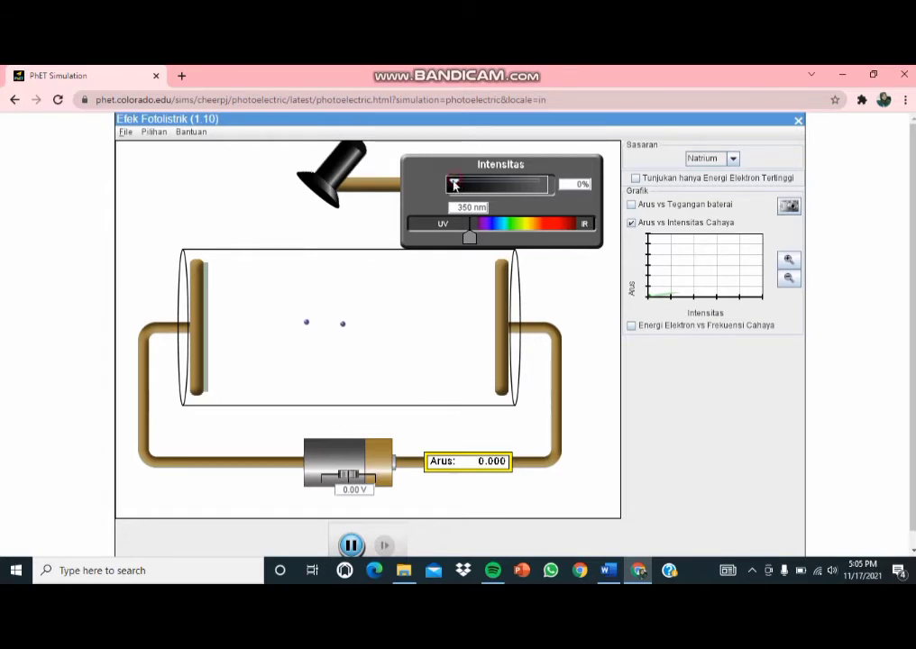
{"action": "left_click_drag", "start_coordinate": [457, 185], "coordinate": [551, 189]}
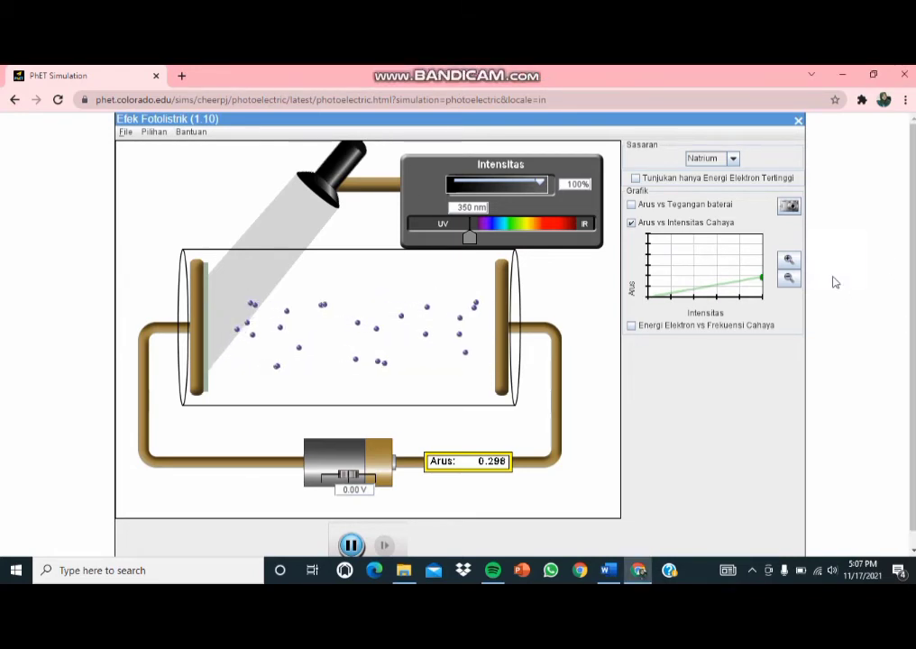
{"action": "left_click", "coordinate": [789, 260]}
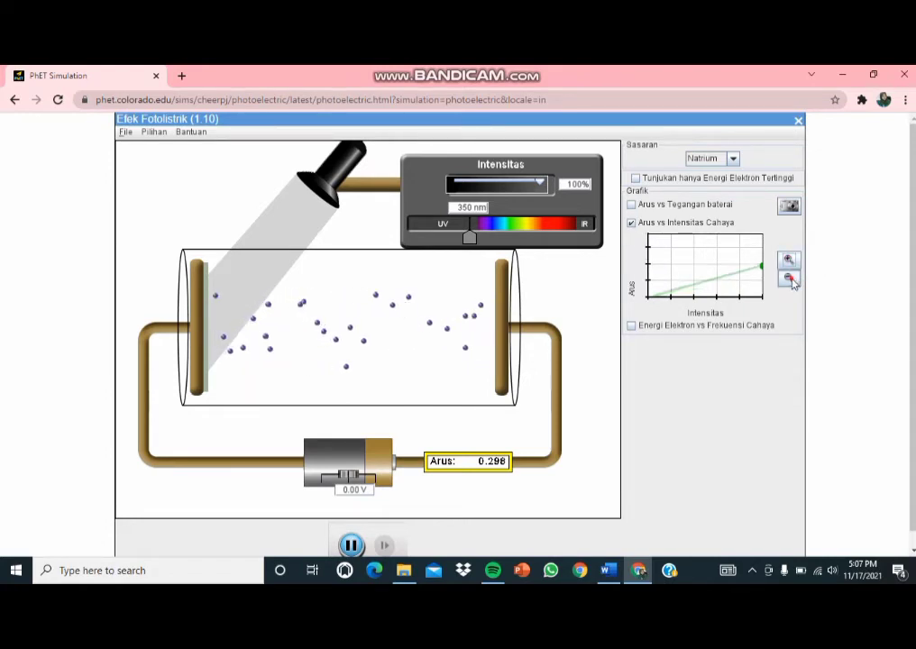
{"action": "left_click", "coordinate": [790, 279]}
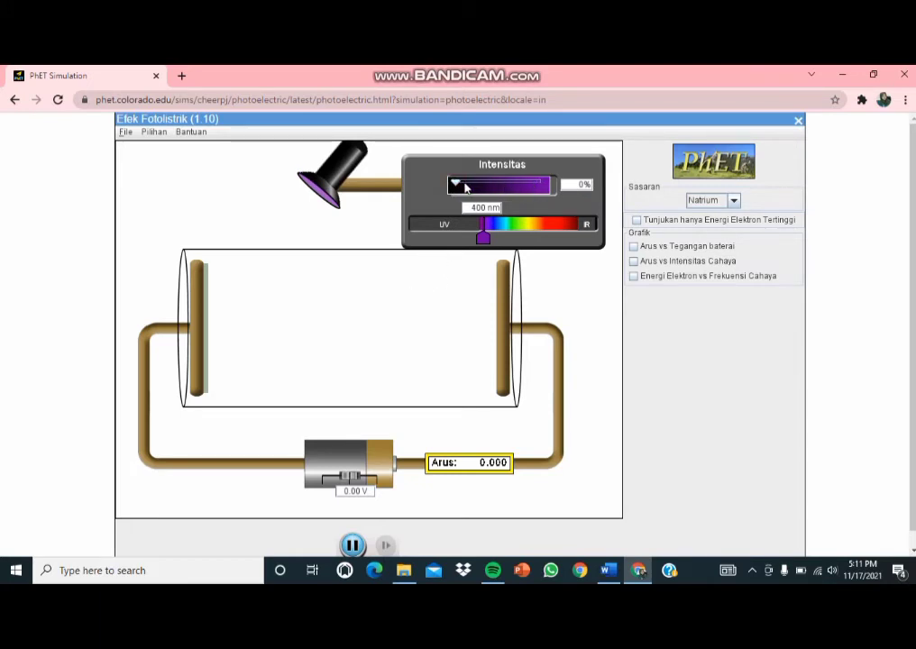
- Raise the light intensity to 100% with Natrium as the target and show the Energi Elektron vs Frekuensi Cahaya graph
{"action": "left_click_drag", "start_coordinate": [458, 184], "coordinate": [548, 185]}
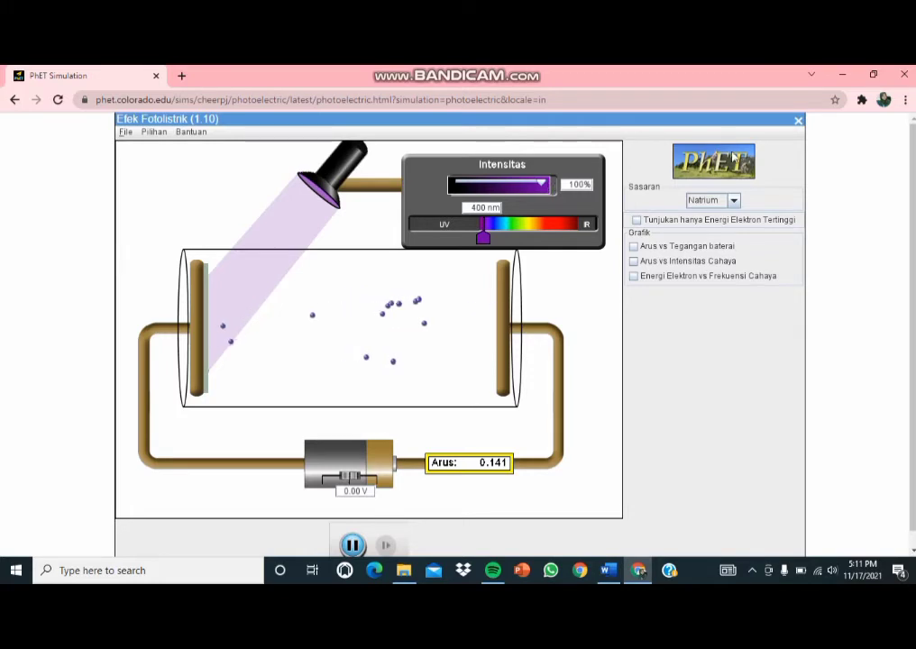
{"action": "left_click", "coordinate": [733, 200]}
{"action": "left_click", "coordinate": [734, 200]}
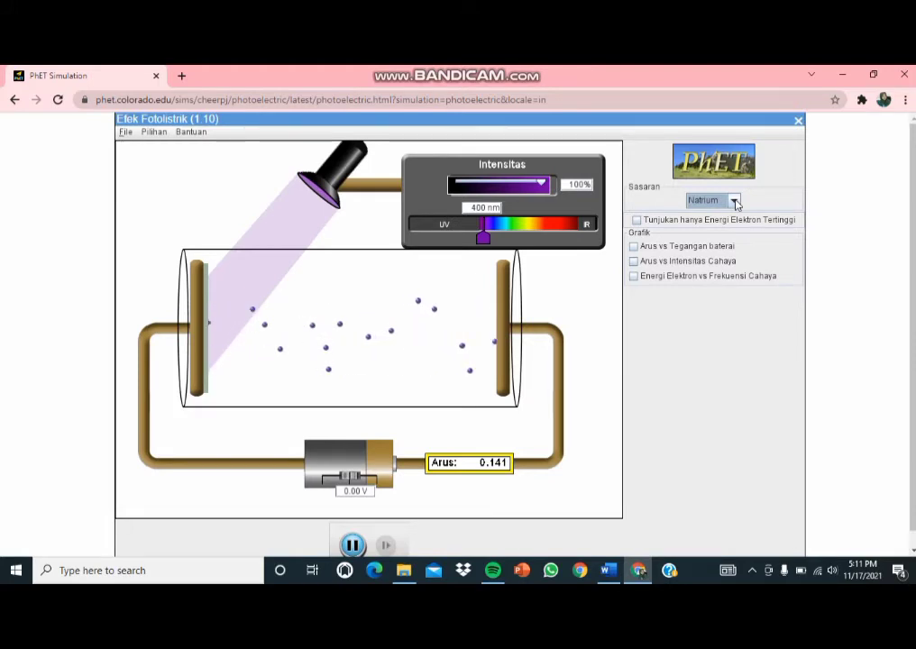
{"action": "left_click", "coordinate": [634, 277]}
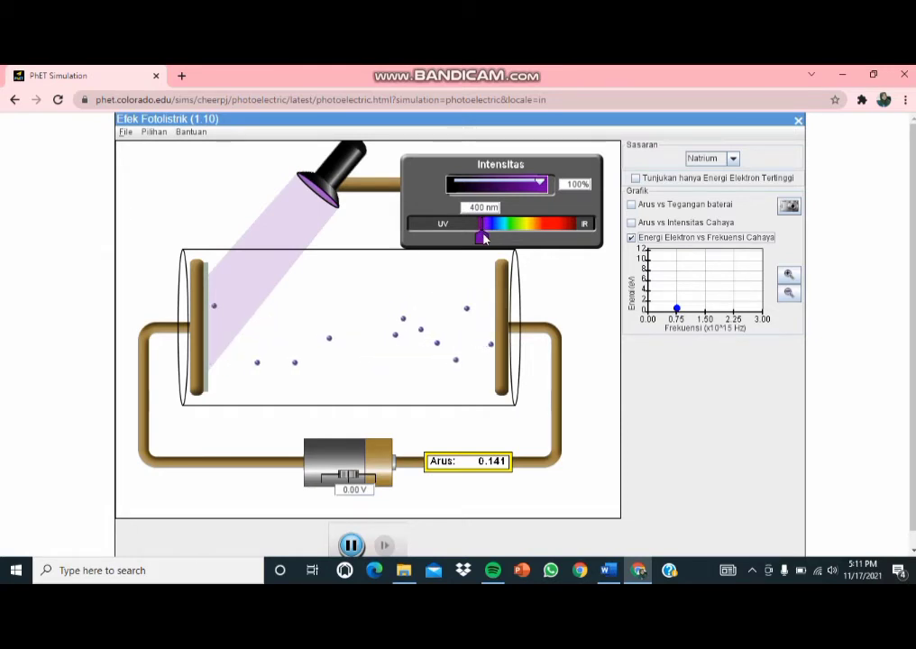
- Trace the electron energy graph by sweeping the wavelength down to 100 nm, up to about 792 nm and back to 334 nm
{"action": "left_click_drag", "start_coordinate": [484, 237], "coordinate": [382, 236]}
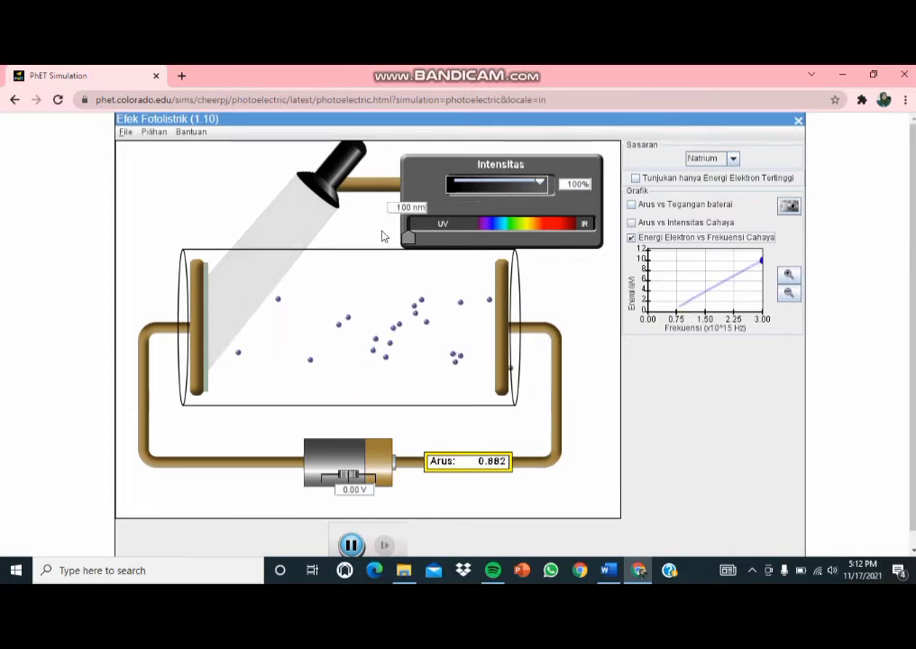
{"action": "left_click_drag", "start_coordinate": [382, 236], "coordinate": [582, 238]}
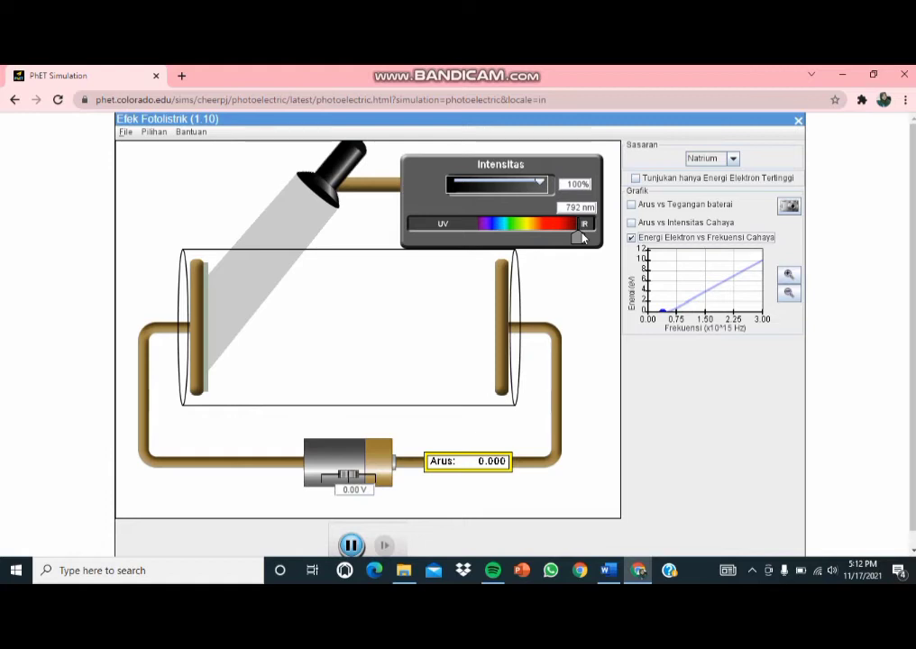
{"action": "left_click_drag", "start_coordinate": [578, 236], "coordinate": [470, 250]}
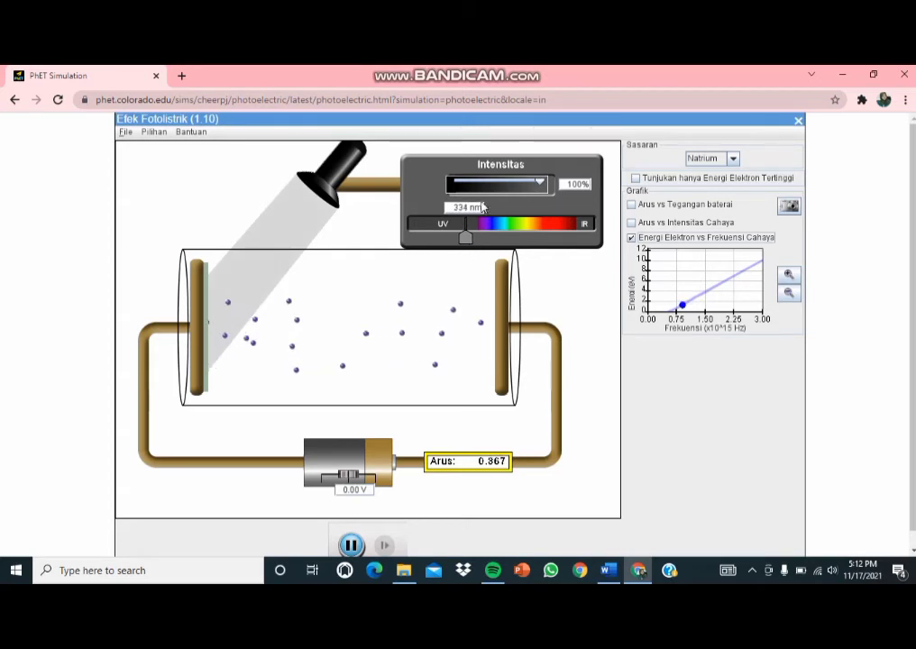
{"action": "mouse_move", "coordinate": [533, 79]}
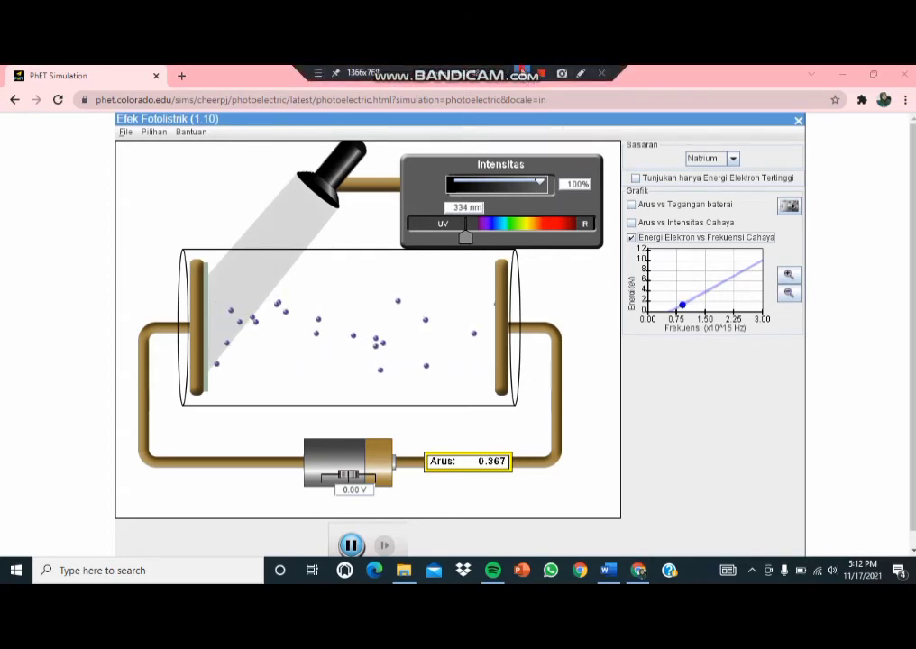
- Set the light wavelength to 490 nm and compare it with the Natrium row of the table in the Word document
{"action": "key", "text": "Right"}
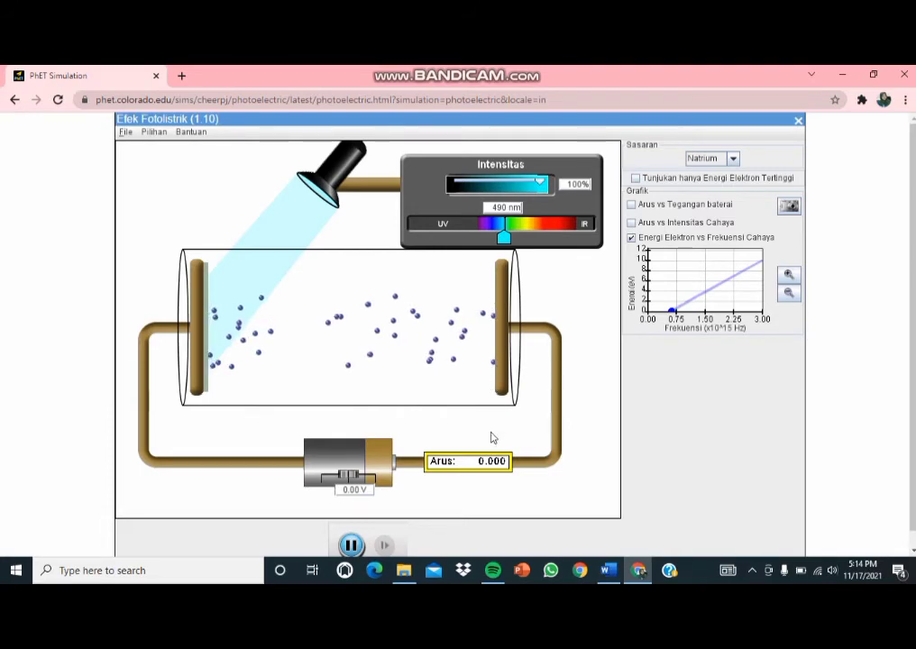
{"action": "left_click", "coordinate": [618, 575]}
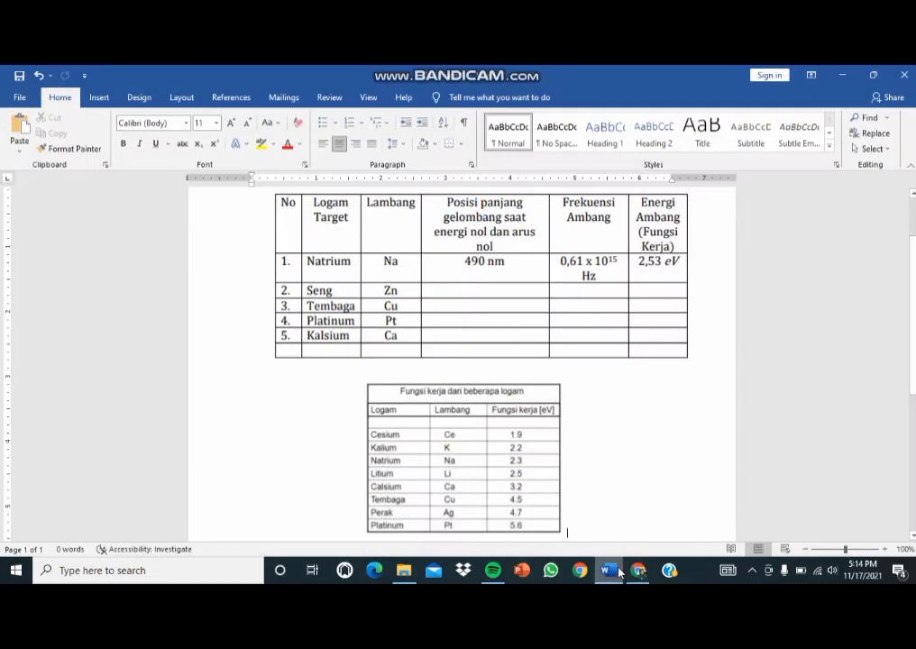
{"action": "scroll", "coordinate": [628, 433], "scroll_direction": "down", "scroll_amount": 1}
{"action": "scroll", "coordinate": [628, 429], "scroll_direction": "up", "scroll_amount": 1}
{"action": "left_click", "coordinate": [631, 571]}
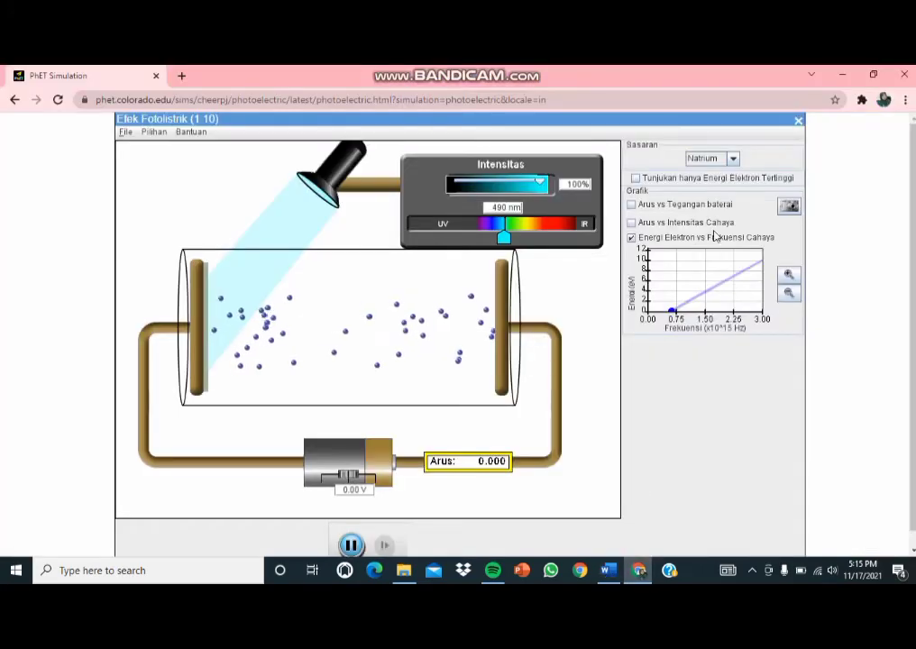
- List the available target metals in the simulation and review the metals' threshold and work function tables in the Word document
{"action": "left_click", "coordinate": [733, 160]}
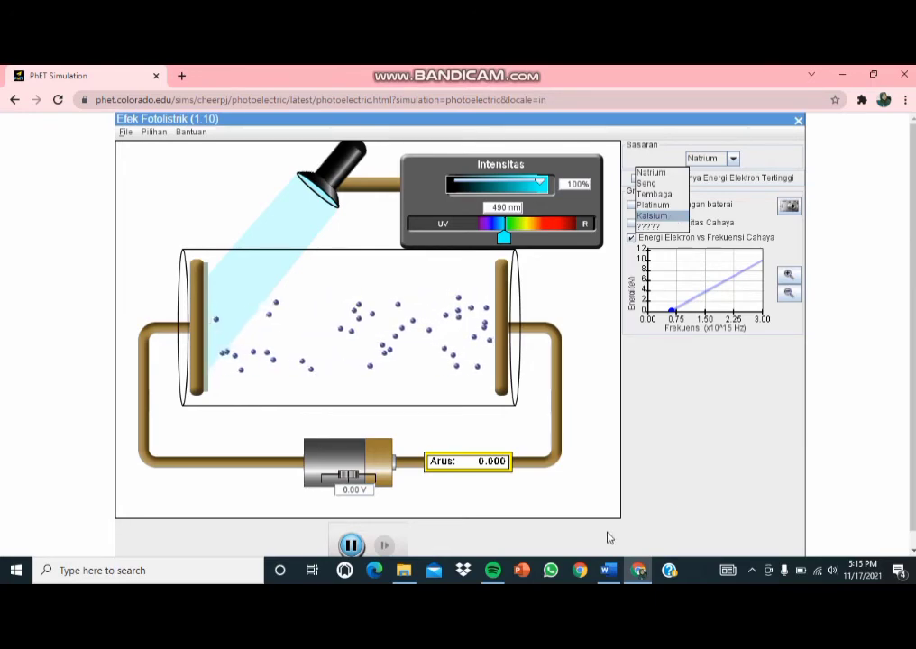
{"action": "left_click", "coordinate": [610, 570]}
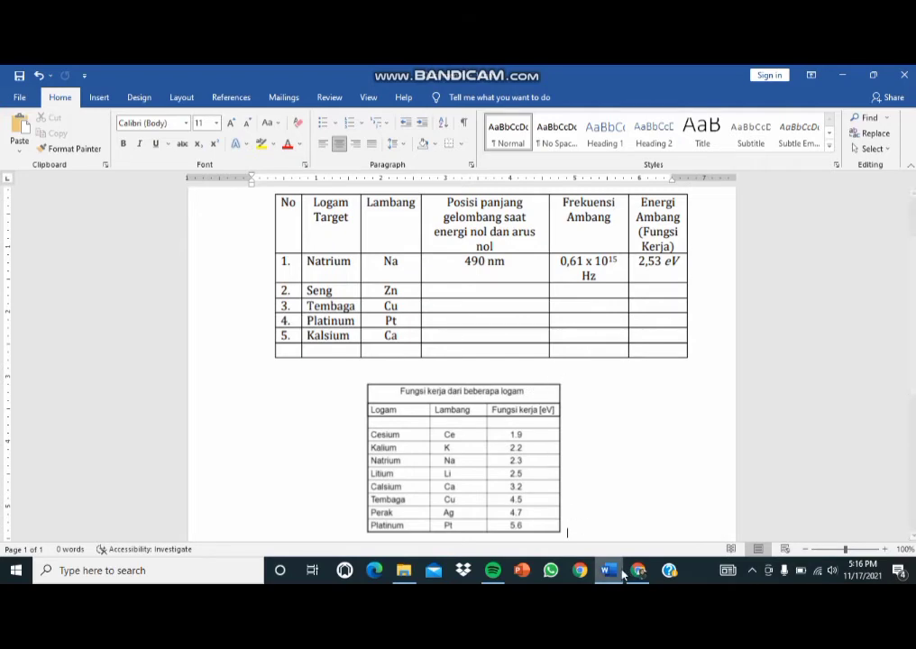
{"action": "mouse_move", "coordinate": [627, 576]}
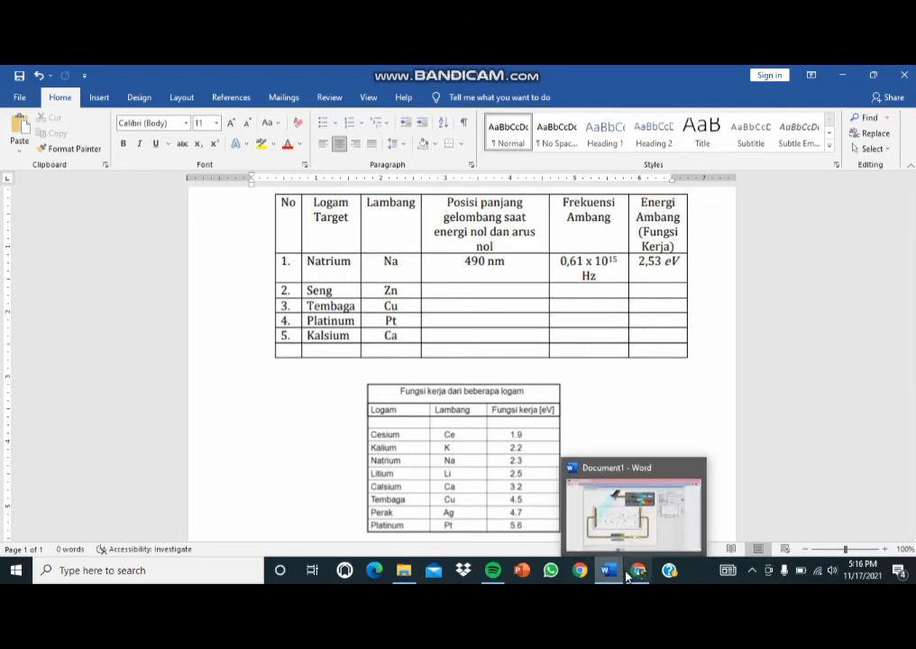
{"action": "left_click", "coordinate": [599, 524]}
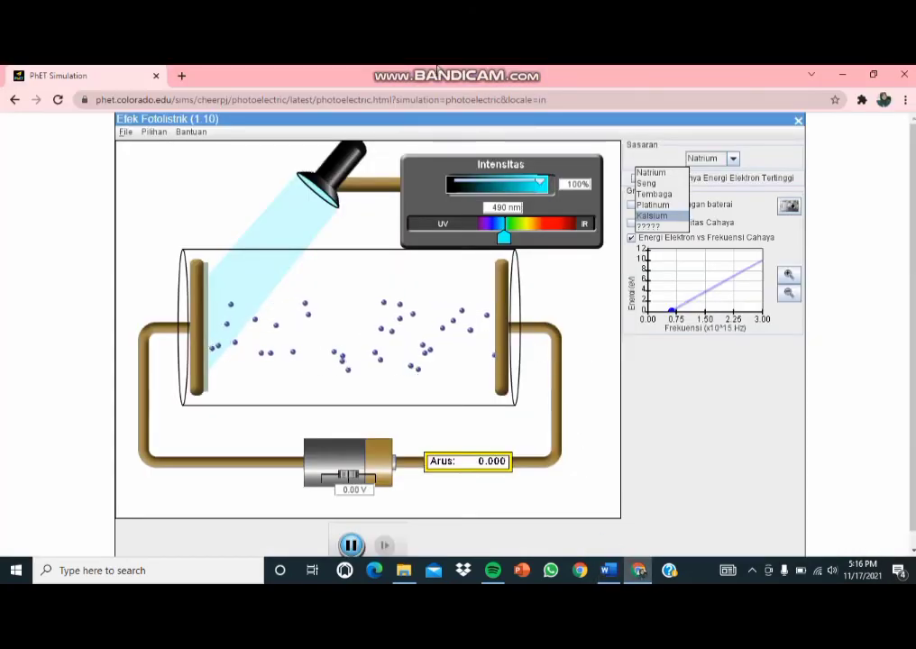
{"action": "mouse_move", "coordinate": [508, 75]}
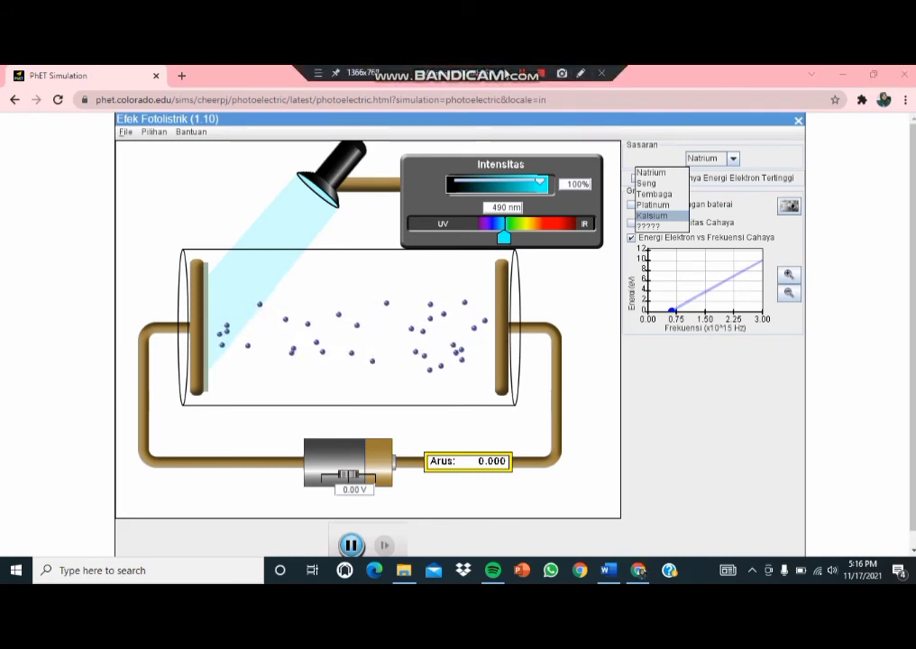
{"action": "key", "text": "alt+Tab"}
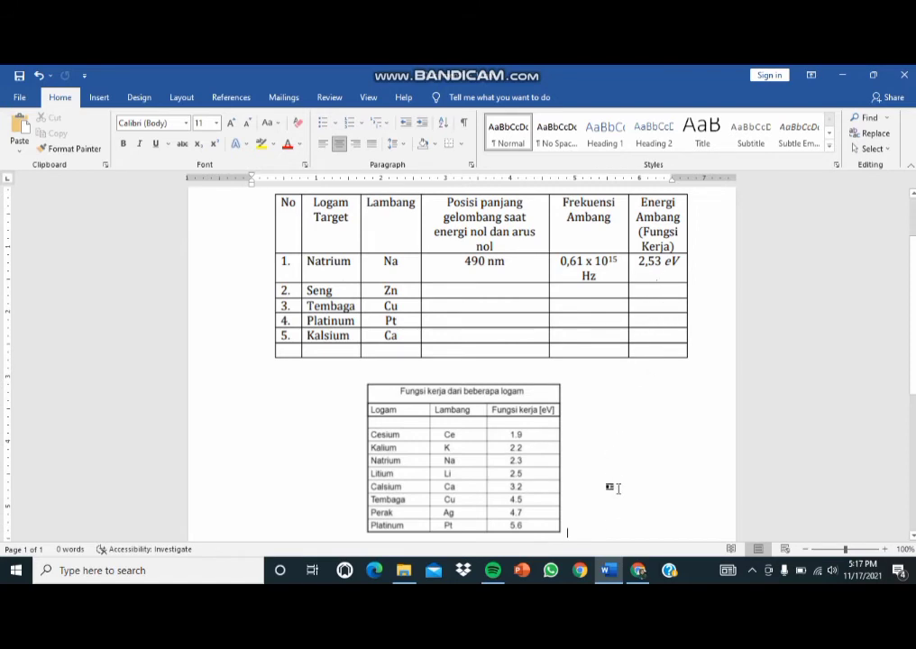
{"action": "left_click", "coordinate": [638, 570]}
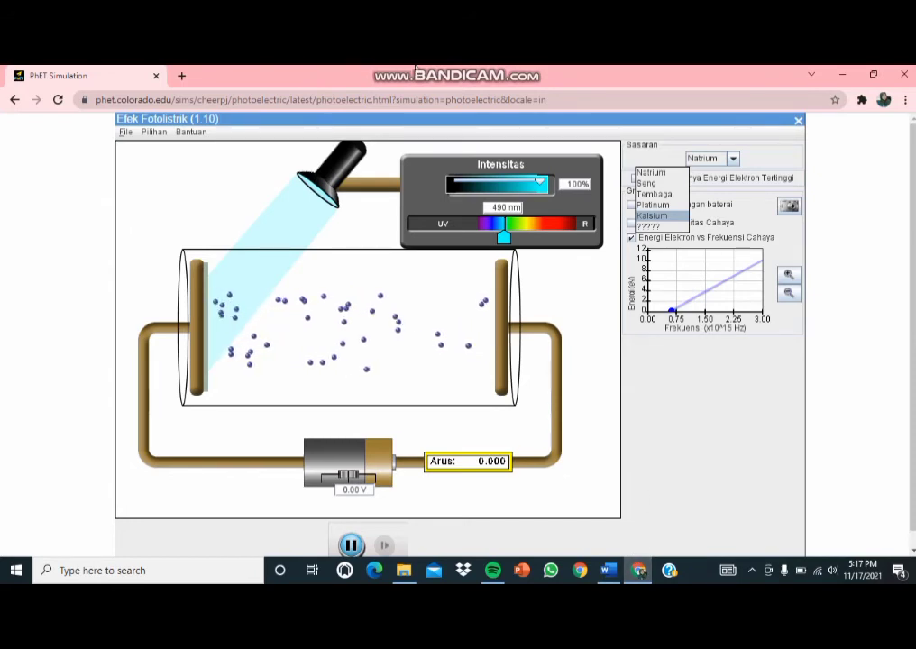
{"action": "mouse_move", "coordinate": [422, 68]}
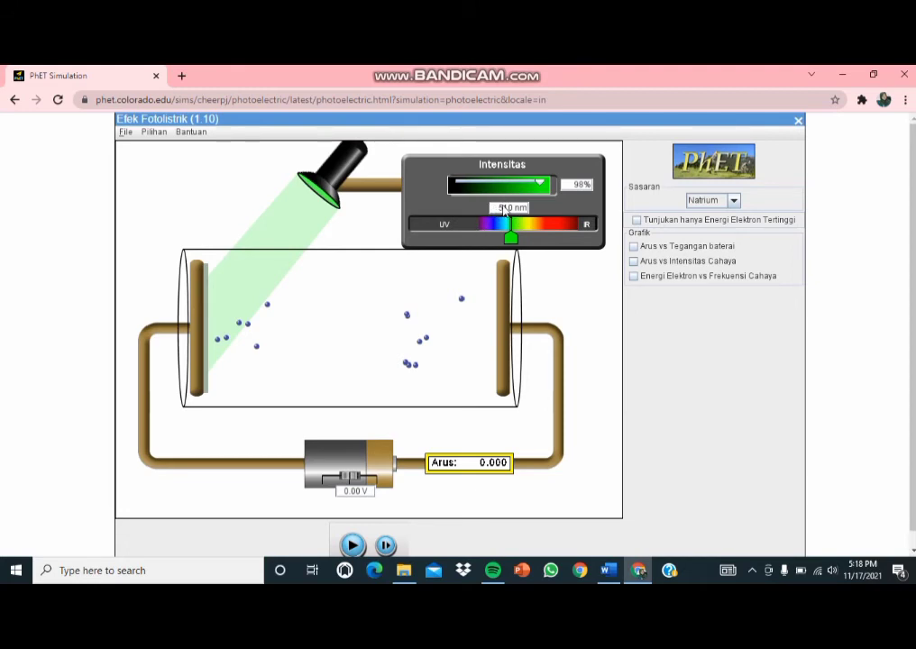
- Set the light wavelength to 330 nm and raise the intensity to 100% with Natrium as the target
{"action": "left_click_drag", "start_coordinate": [498, 208], "coordinate": [516, 211]}
{"action": "type", "text": "3333"}
{"action": "key", "text": "BackSpace"}
{"action": "key", "text": "BackSpace"}
{"action": "type", "text": "0"}
{"action": "key", "text": "Return"}
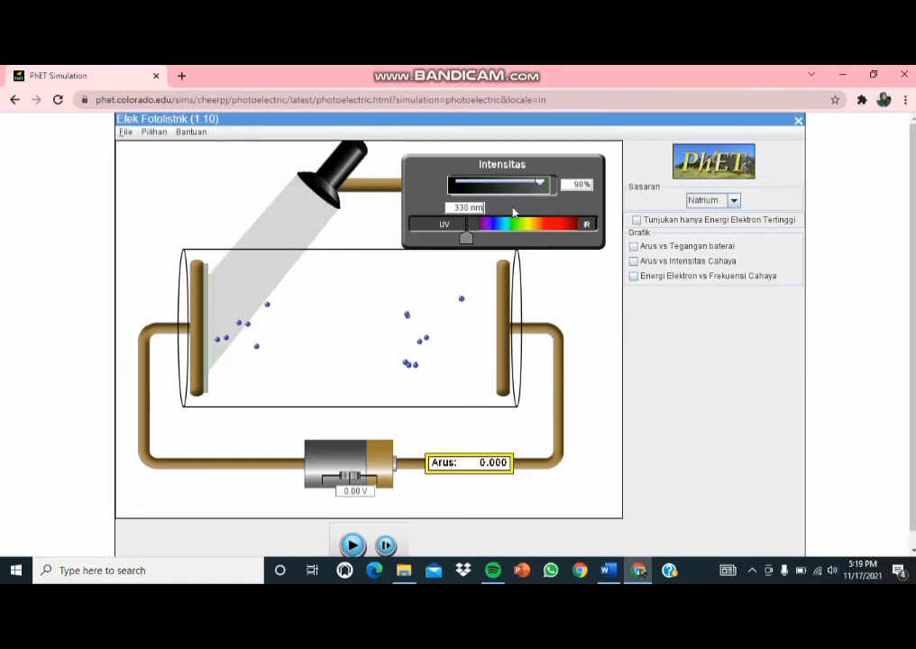
{"action": "left_click", "coordinate": [550, 185]}
- Show the Arus vs Tegangan baterai graph and trace it by running the simulation while sweeping the battery voltage to 8 V and down to -8 V
{"action": "left_click", "coordinate": [633, 246]}
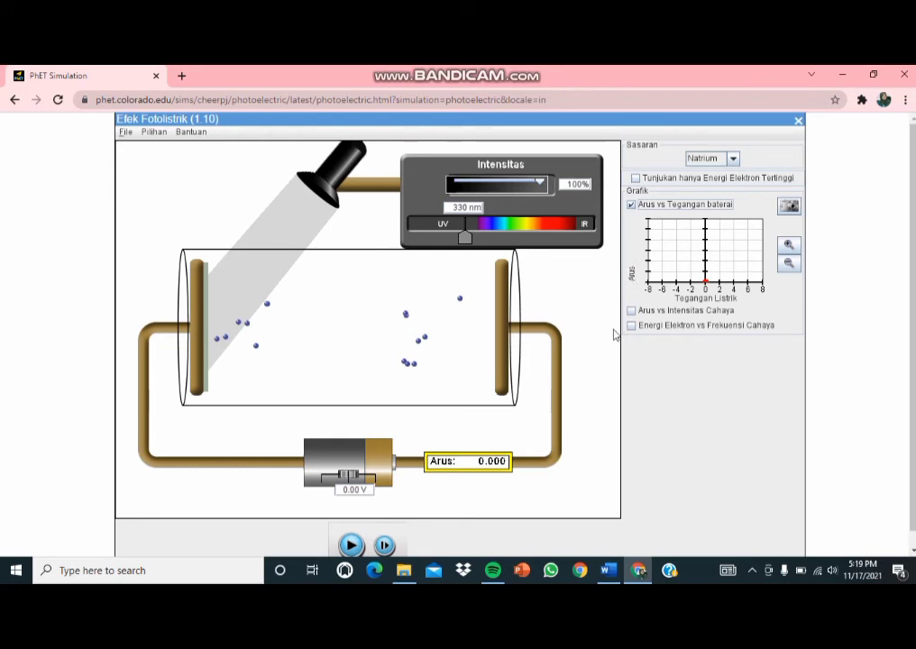
{"action": "left_click", "coordinate": [351, 544]}
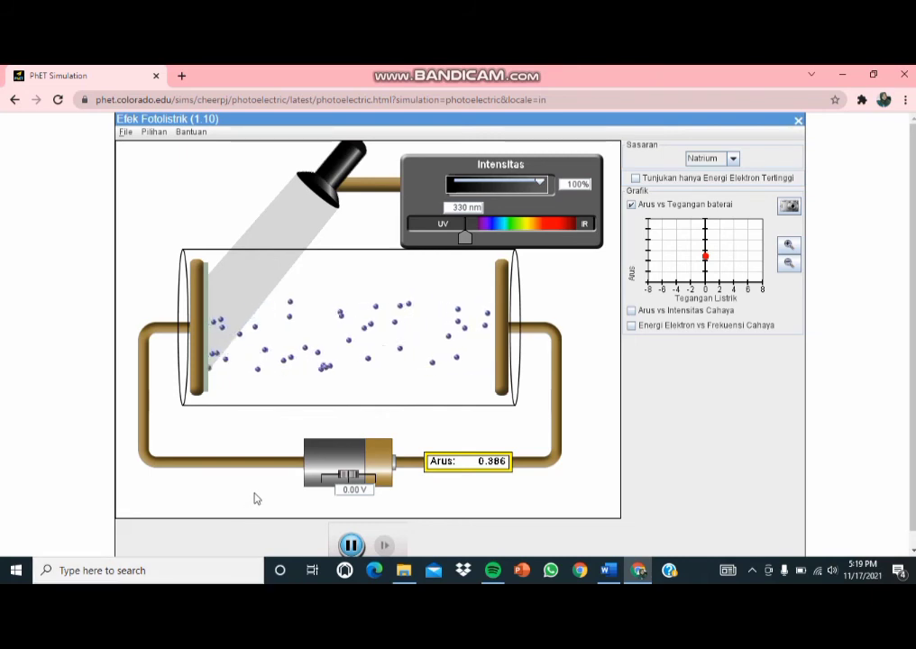
{"action": "left_click_drag", "start_coordinate": [348, 476], "coordinate": [387, 478]}
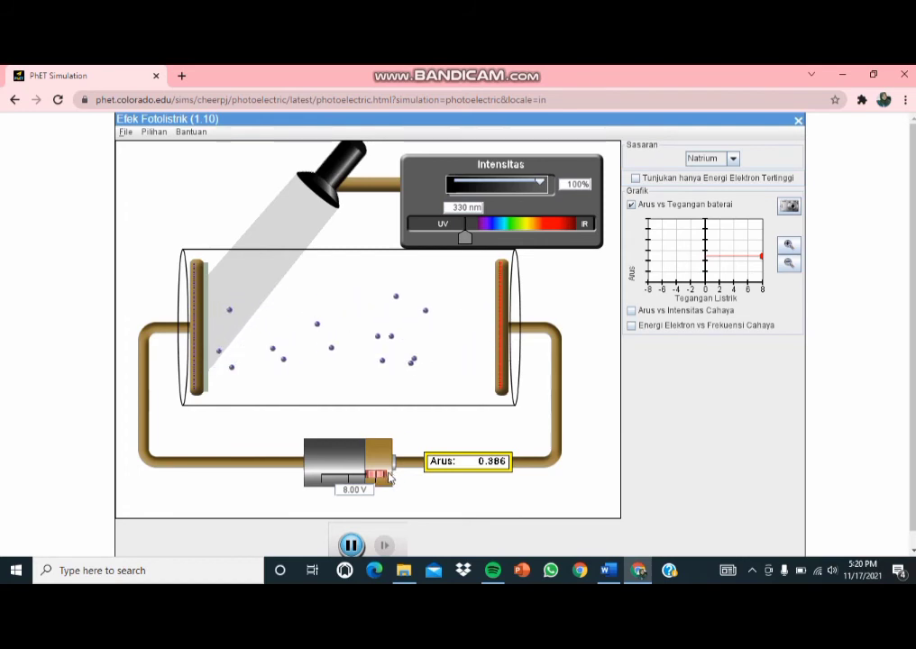
{"action": "left_click_drag", "start_coordinate": [394, 478], "coordinate": [305, 478]}
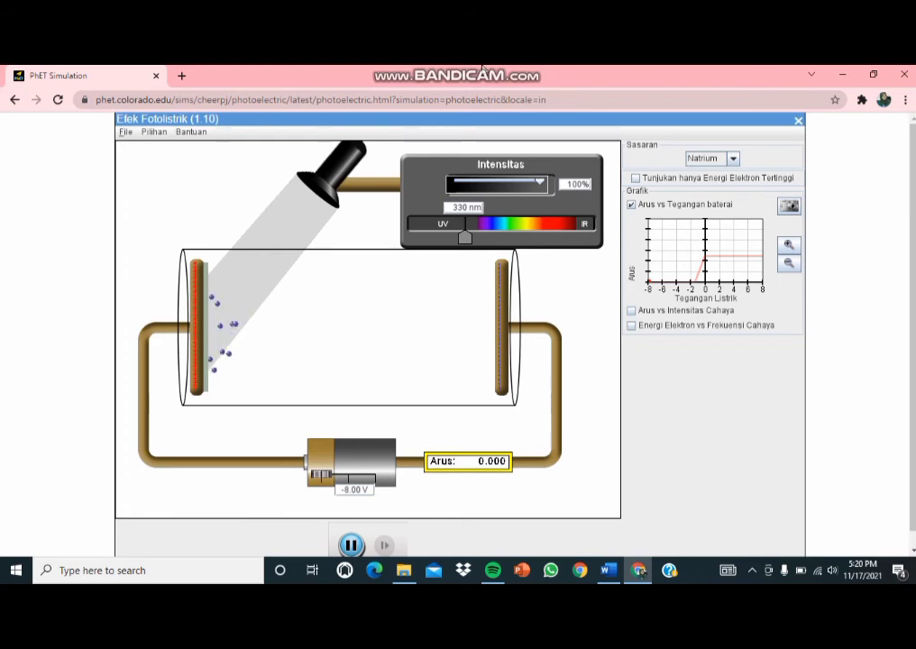
{"action": "mouse_move", "coordinate": [483, 68]}
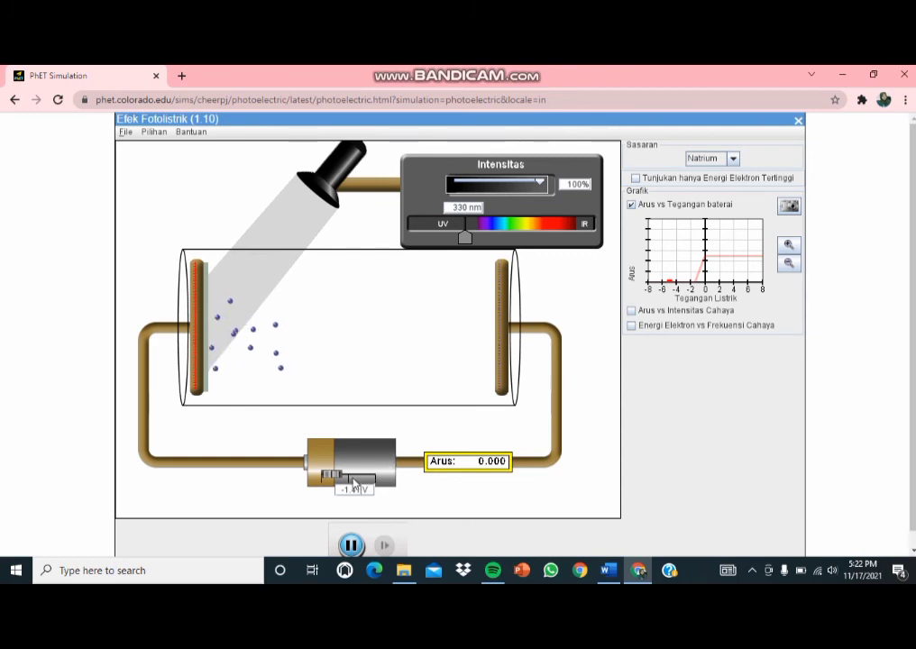
- Sweep the battery voltage up to 8 V, return it to 0 V and pause the simulation
{"action": "left_click_drag", "start_coordinate": [336, 478], "coordinate": [391, 477]}
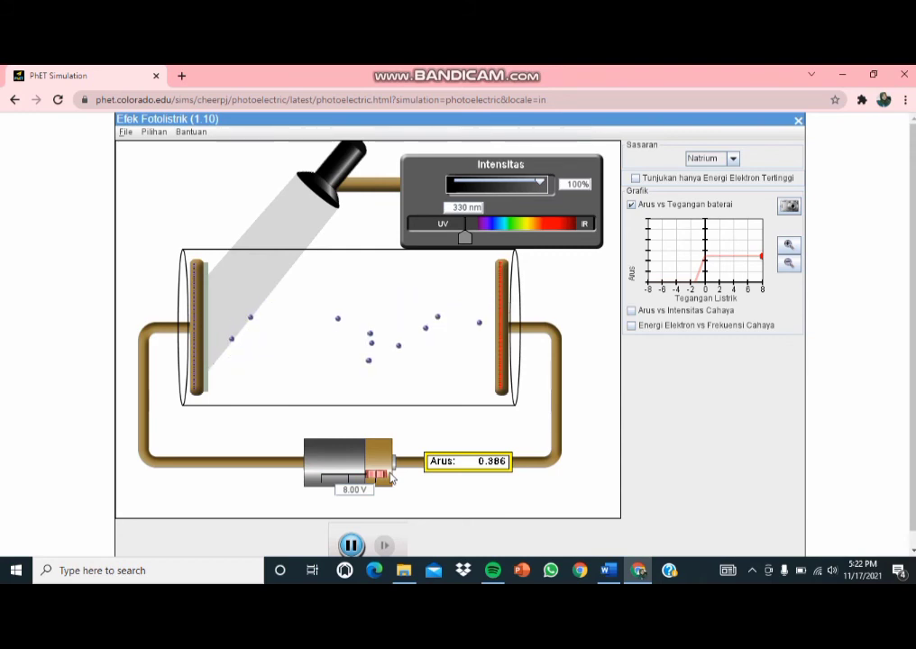
{"action": "left_click_drag", "start_coordinate": [392, 477], "coordinate": [353, 481]}
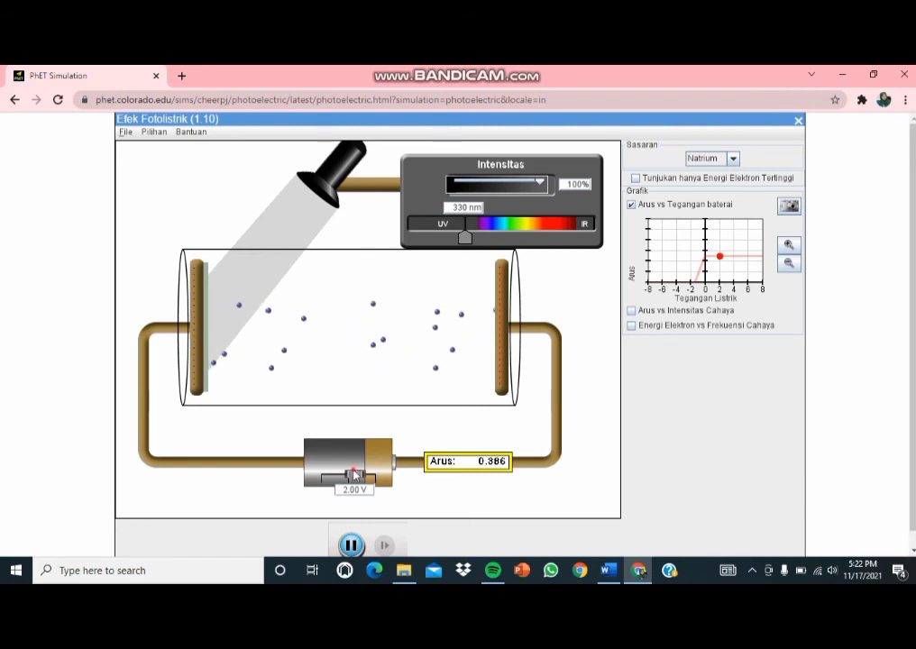
{"action": "left_click_drag", "start_coordinate": [357, 477], "coordinate": [349, 477]}
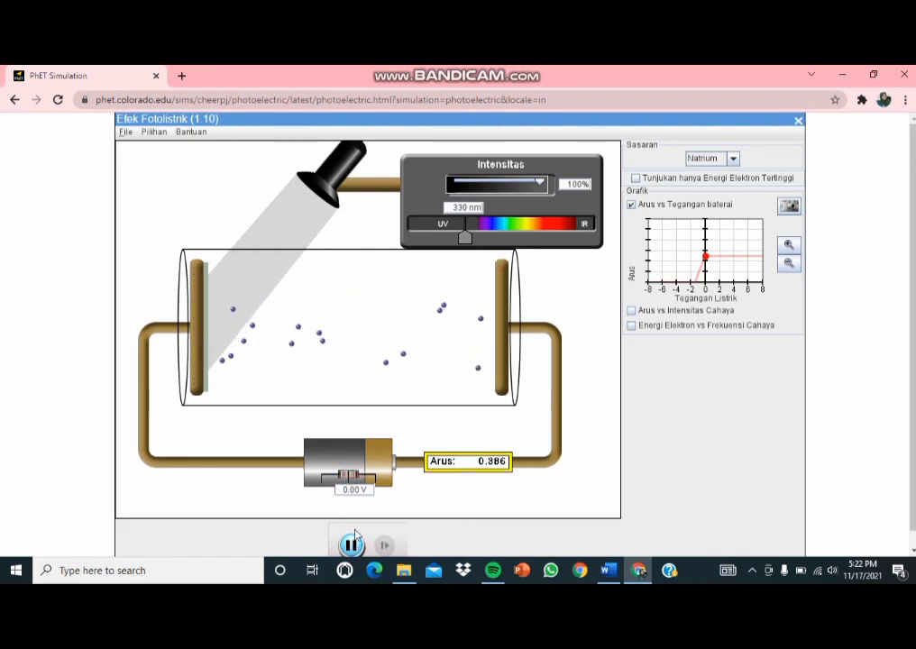
{"action": "left_click", "coordinate": [352, 545]}
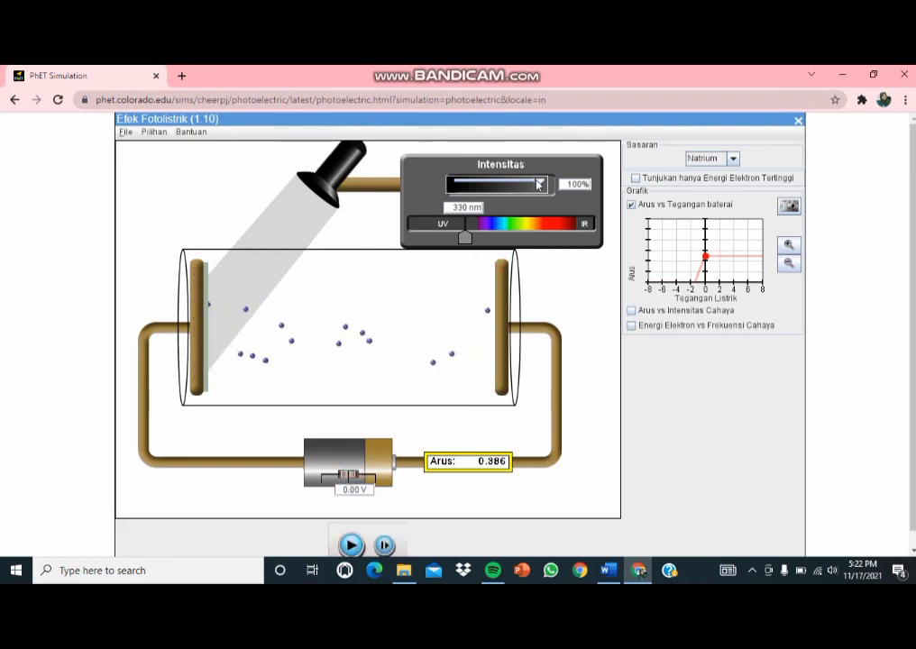
- Reduce the light intensity to 50% while keeping the wavelength at 330 nm
{"action": "left_click_drag", "start_coordinate": [527, 189], "coordinate": [502, 208]}
{"action": "left_click_drag", "start_coordinate": [501, 210], "coordinate": [497, 210]}
{"action": "left_click", "coordinate": [581, 187]}
{"action": "key", "text": "BackSpace"}
{"action": "type", "text": "50"}
{"action": "key", "text": "Return"}
{"action": "mouse_move", "coordinate": [380, 69]}
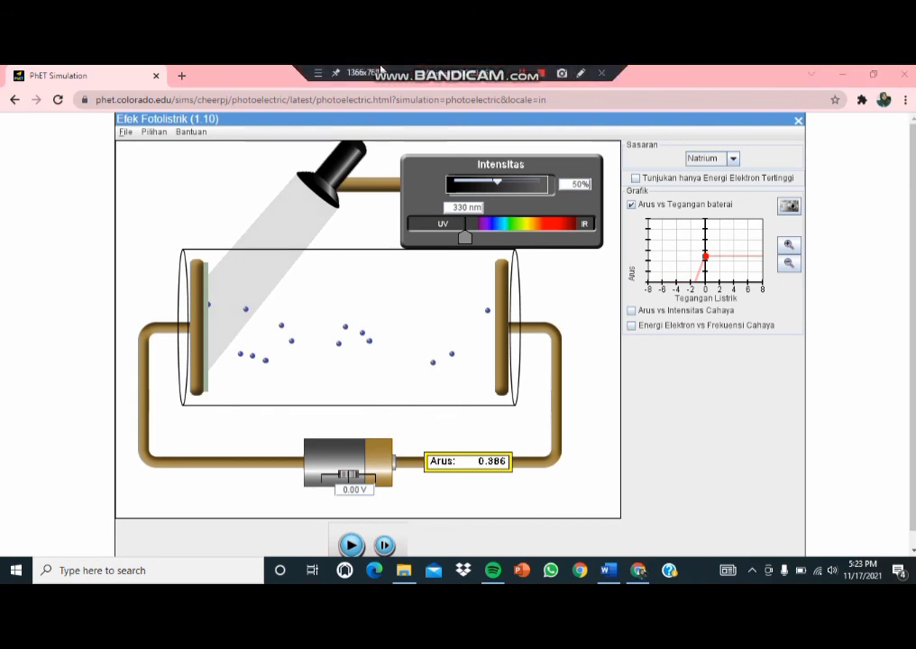
- Run the simulation and retrace the current-voltage graph by sweeping the battery between -8 V and 8 V and back to about -0.20 V
{"action": "left_click", "coordinate": [349, 547]}
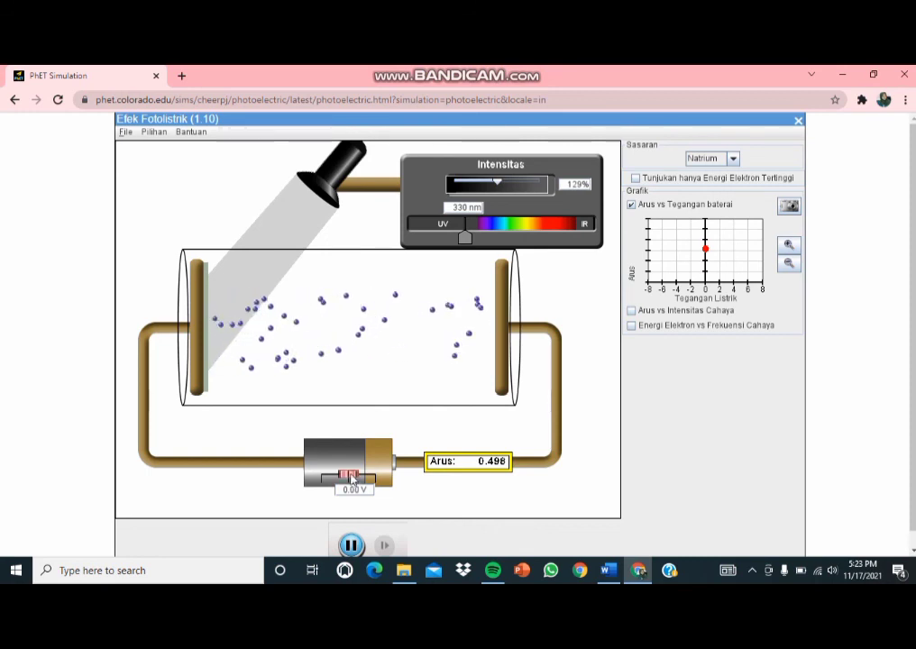
{"action": "left_click_drag", "start_coordinate": [352, 478], "coordinate": [317, 480]}
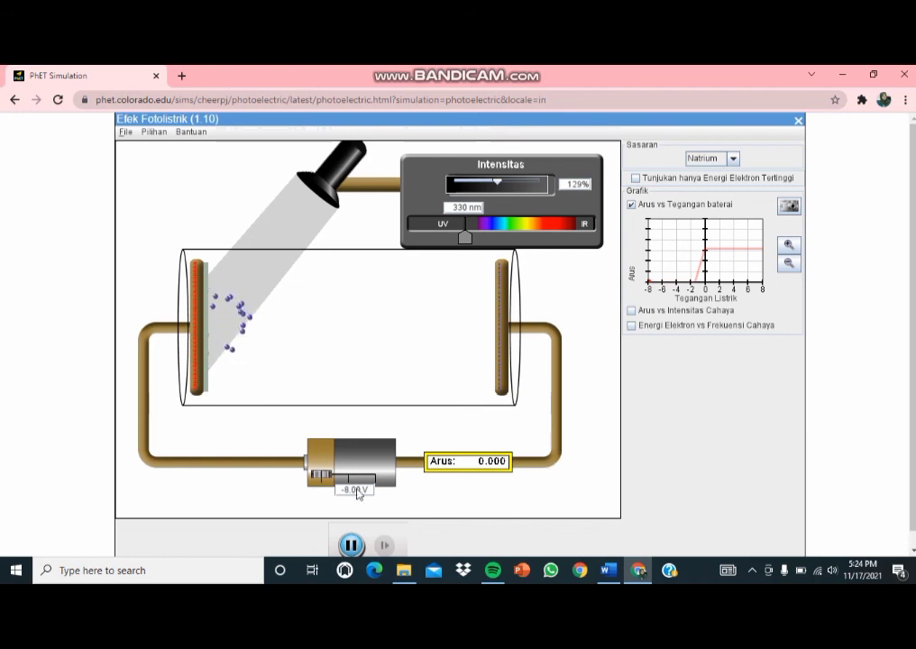
{"action": "left_click_drag", "start_coordinate": [322, 474], "coordinate": [379, 476]}
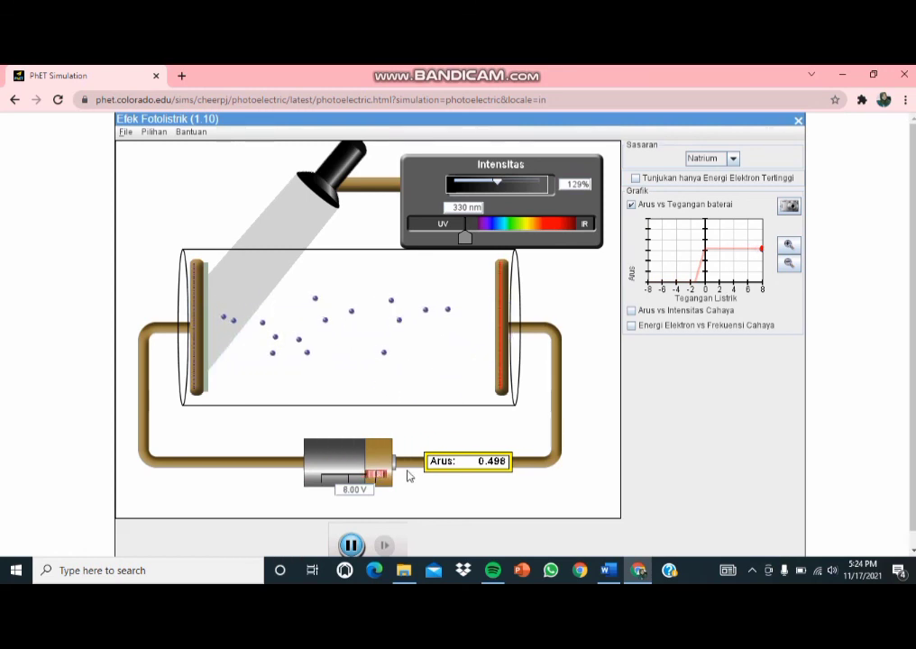
{"action": "left_click_drag", "start_coordinate": [372, 477], "coordinate": [349, 483]}
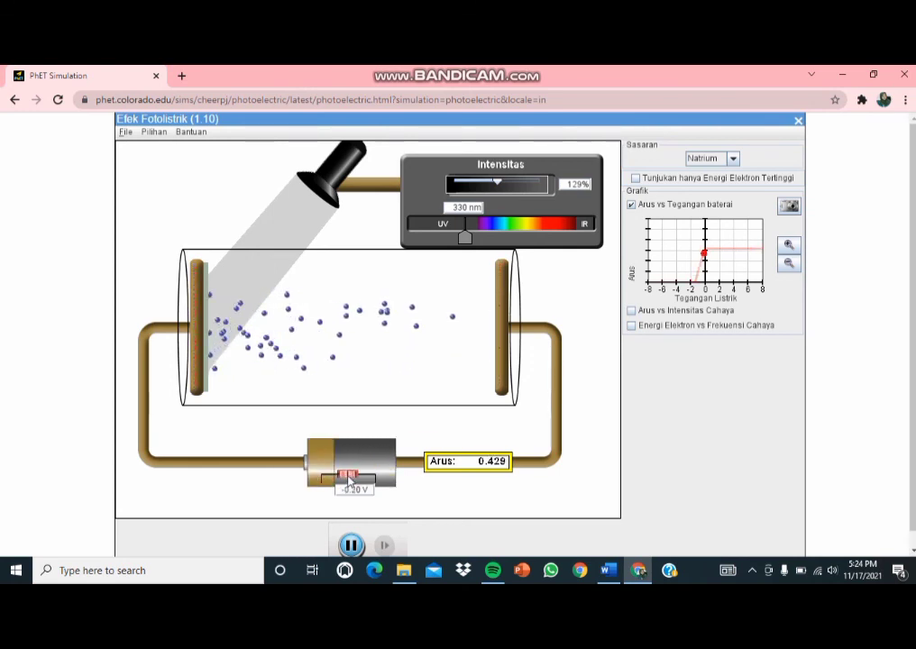